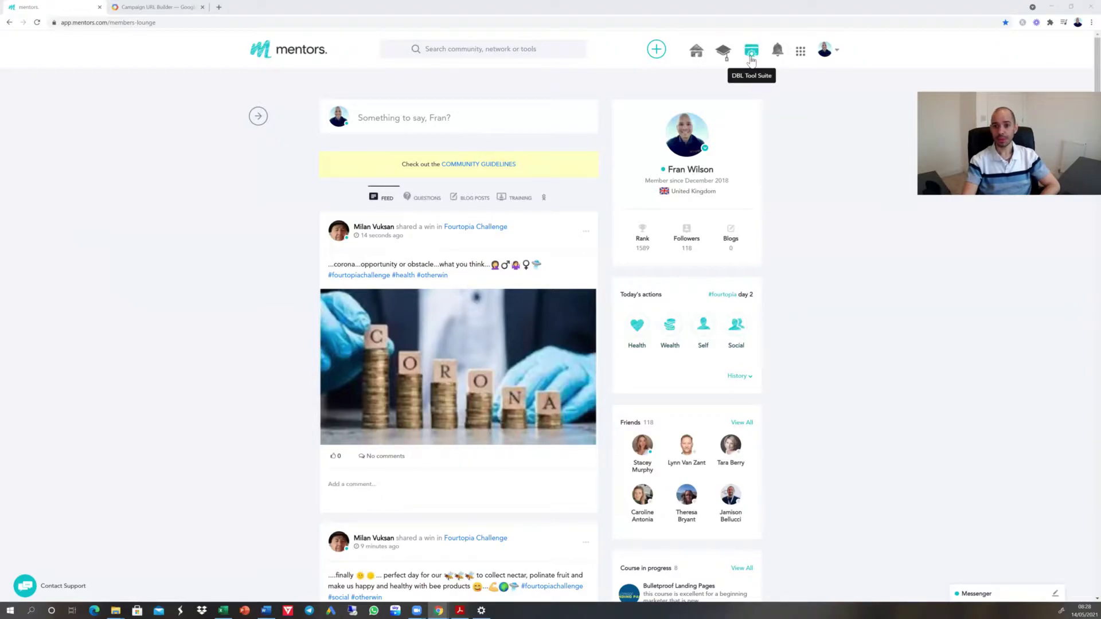
Open the UTM Builder tool from the Digital Business Lounge tools list.
click(751, 57)
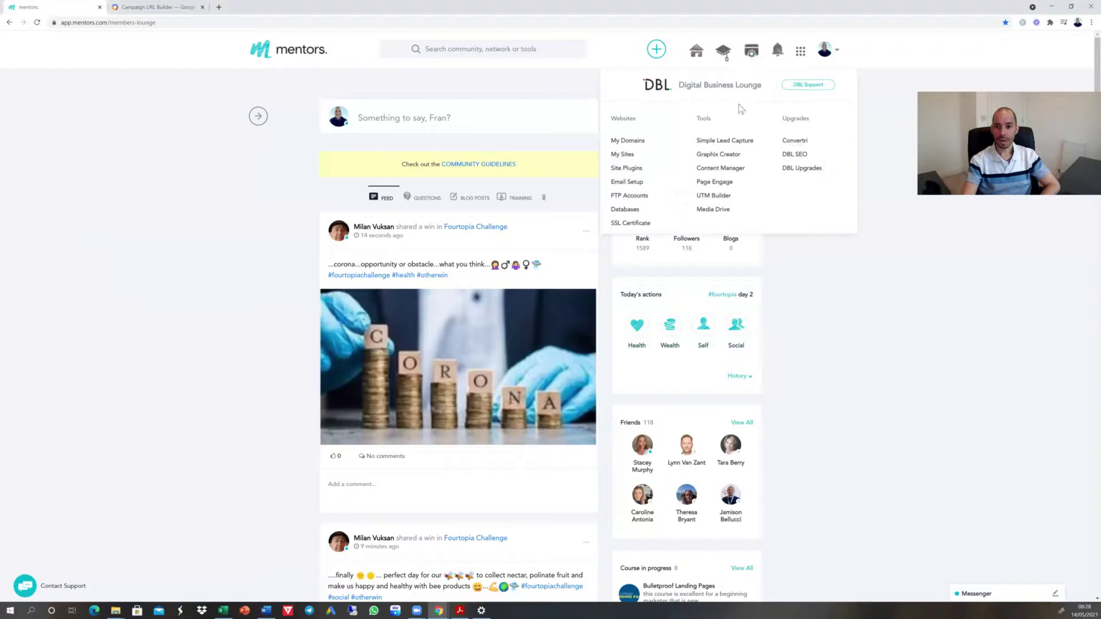
click(709, 198)
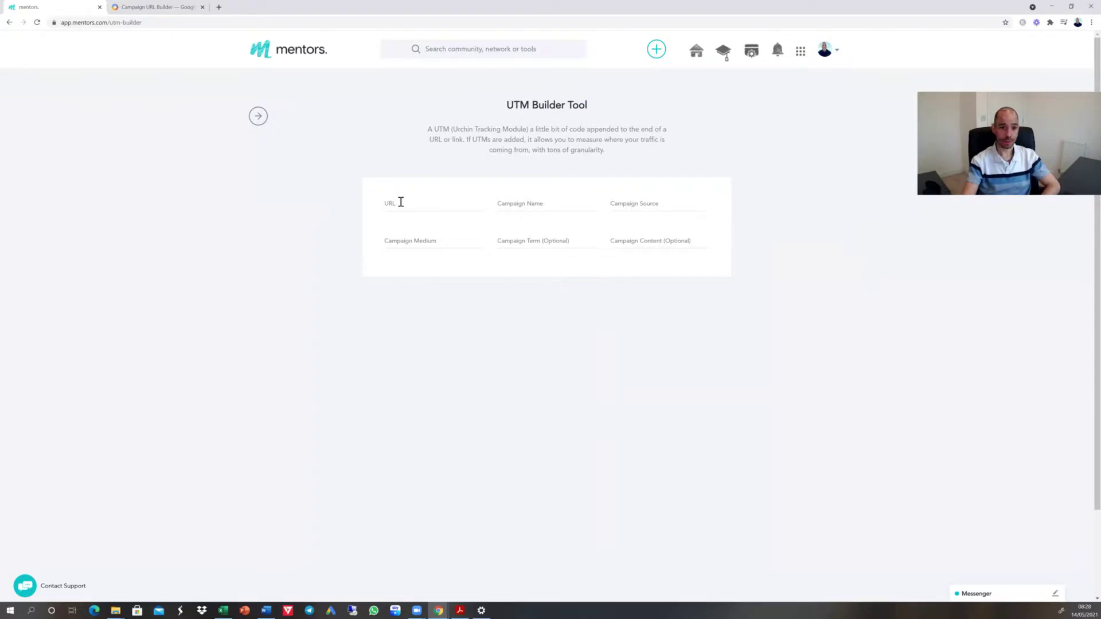
Paste the landing page URL and enter the-lake-1.0 as the campaign name.
click(400, 202)
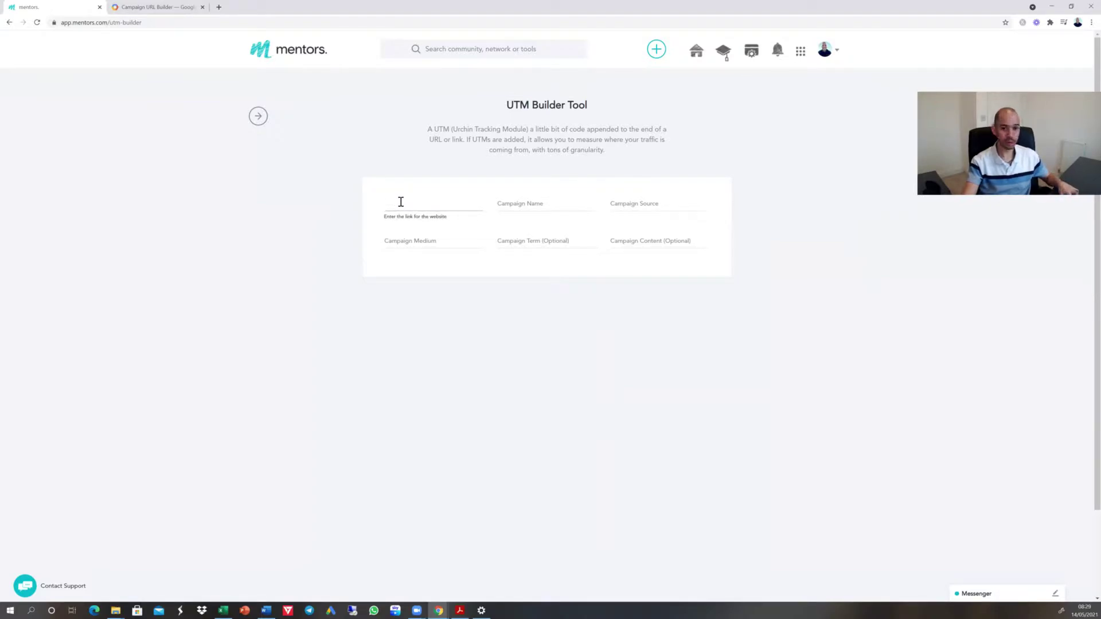
key(ctrl+v)
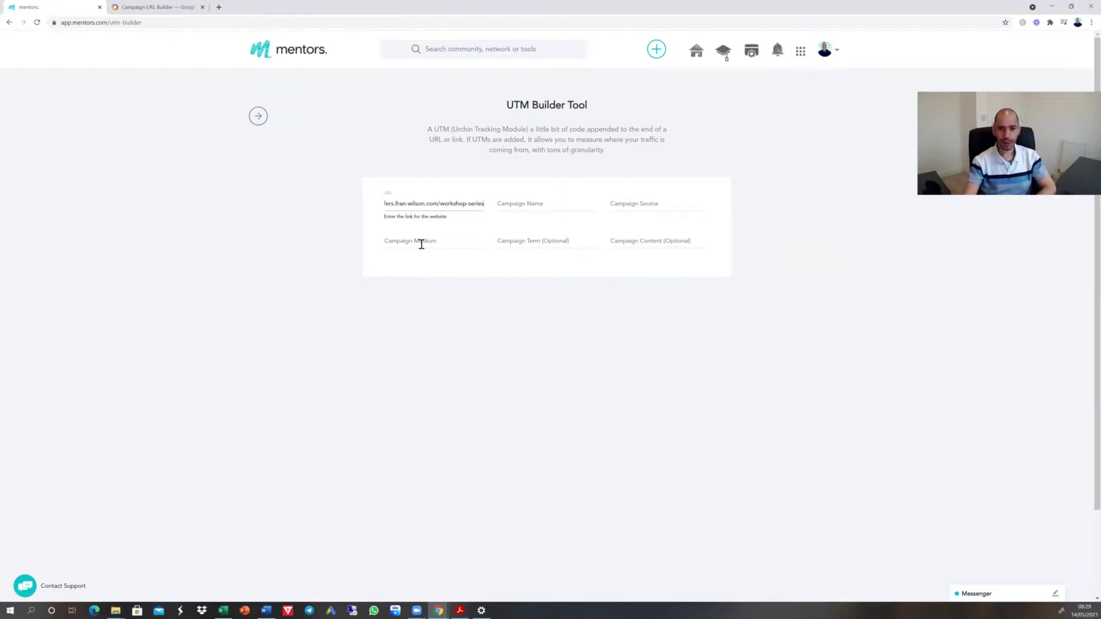
click(506, 204)
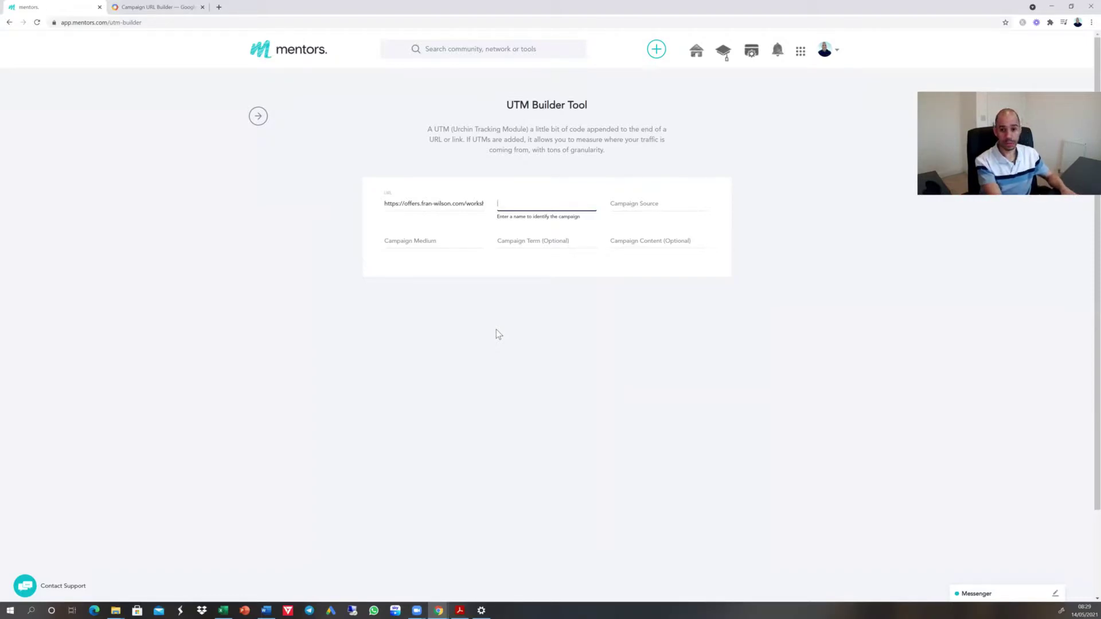
text(the-)
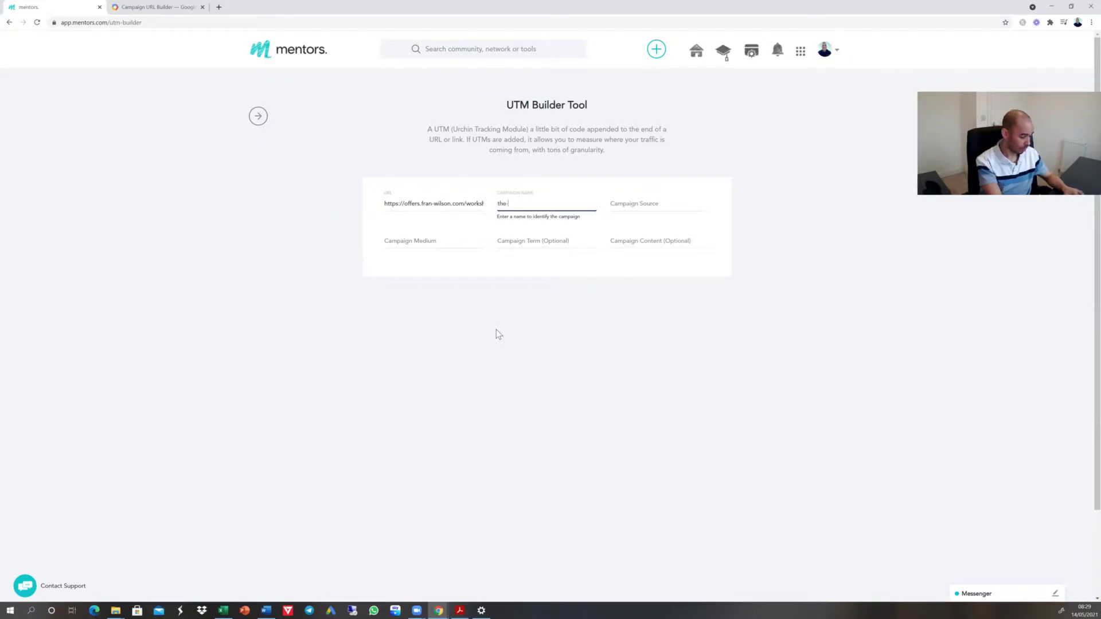
text(lake)
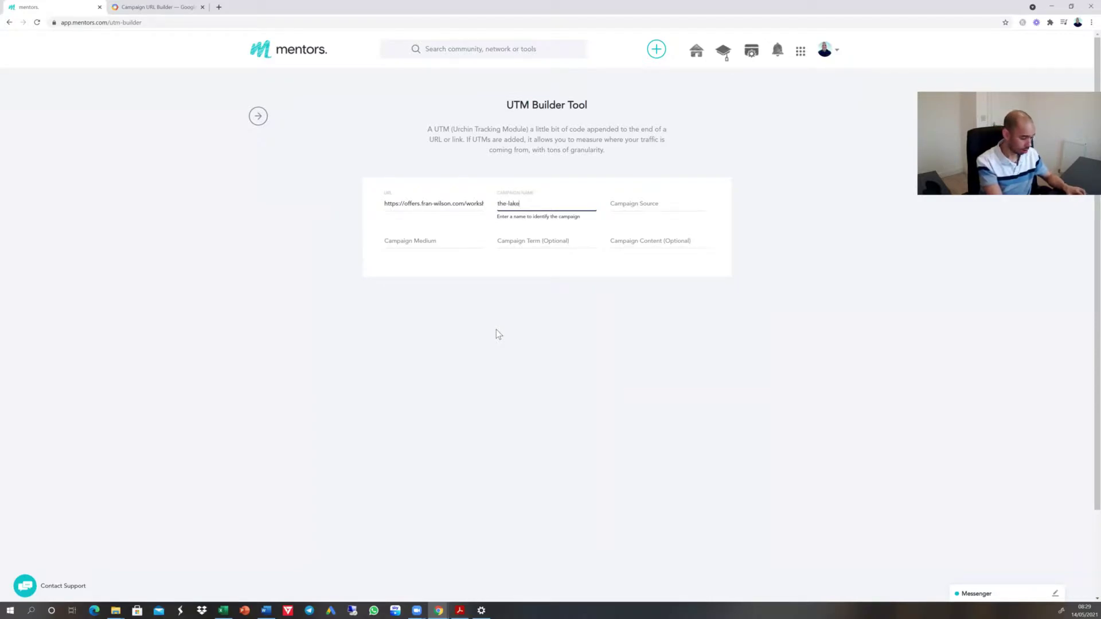
text(-1.)
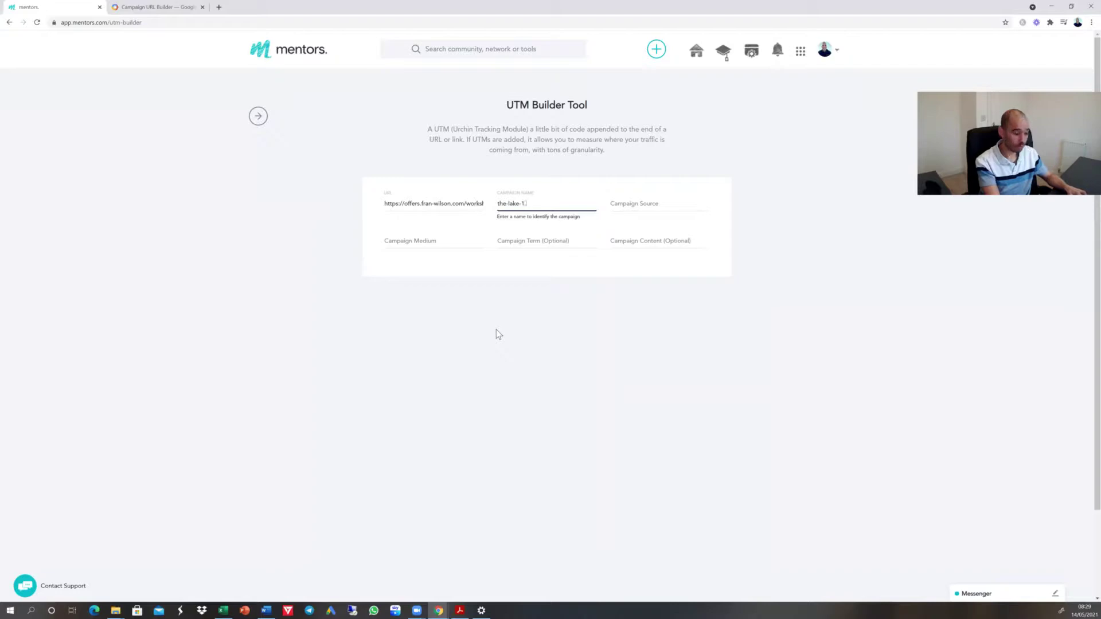
text(0)
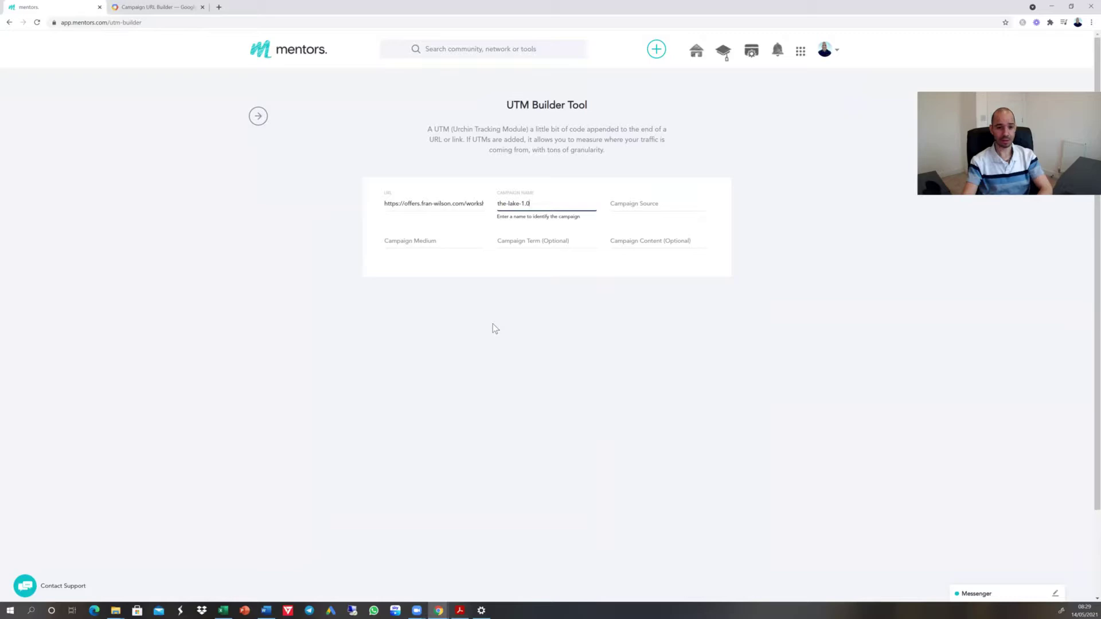
Enter youtube as campaign source and cpc as campaign medium.
click(634, 207)
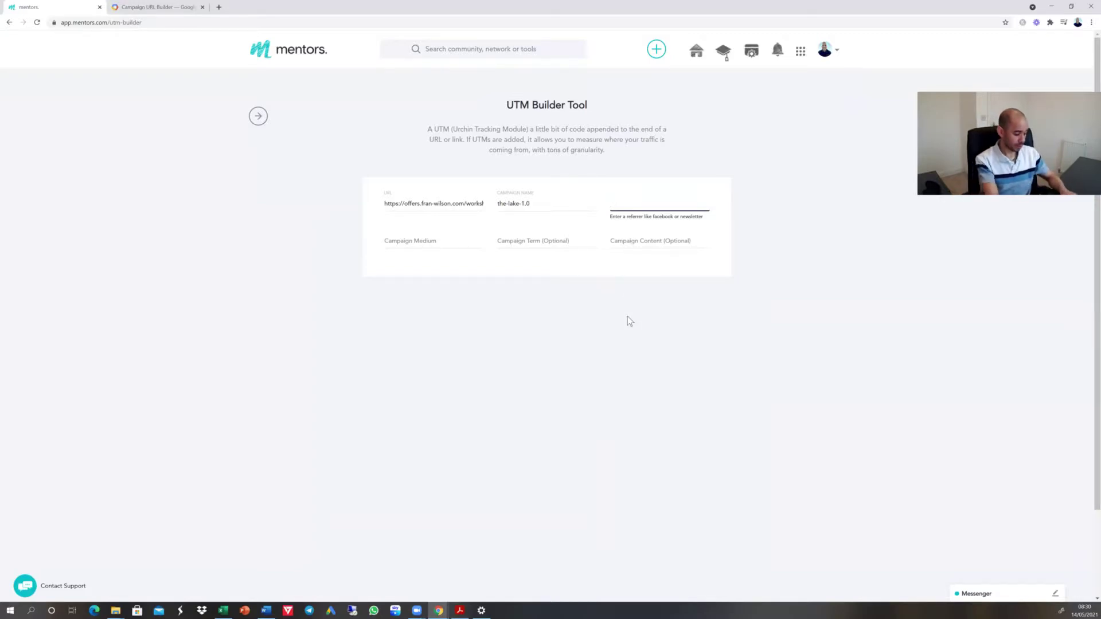
text(youtube)
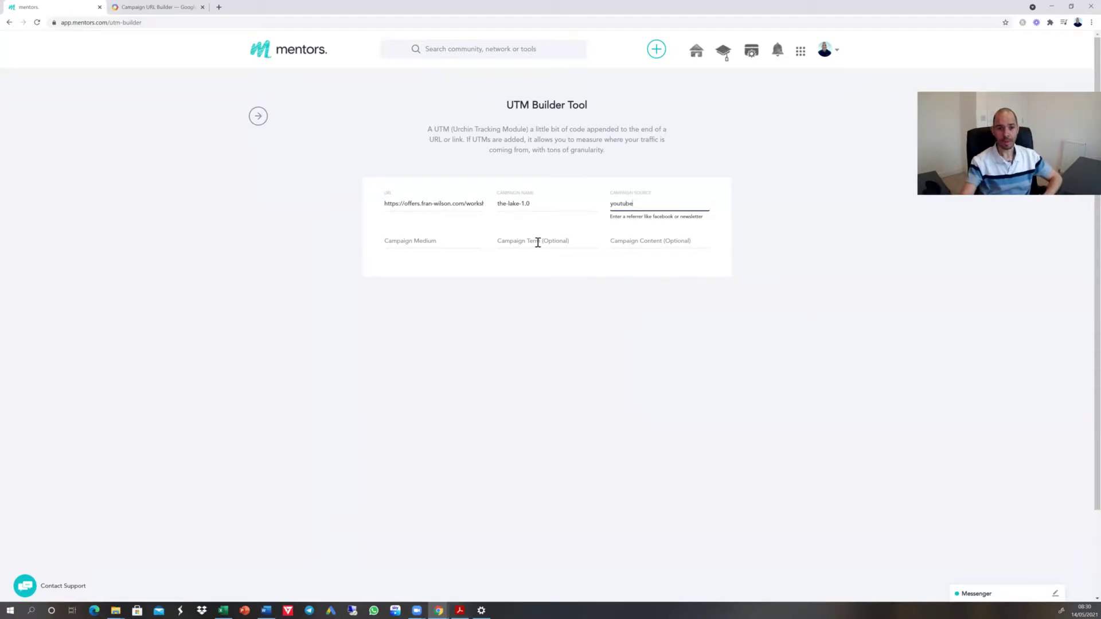
click(433, 241)
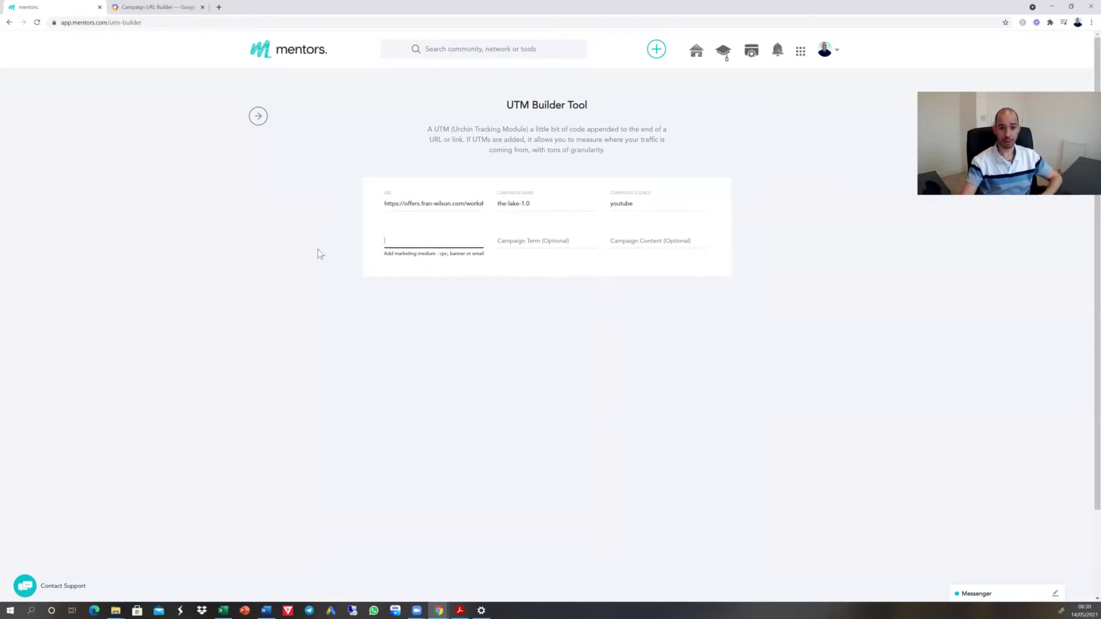
text(cpc)
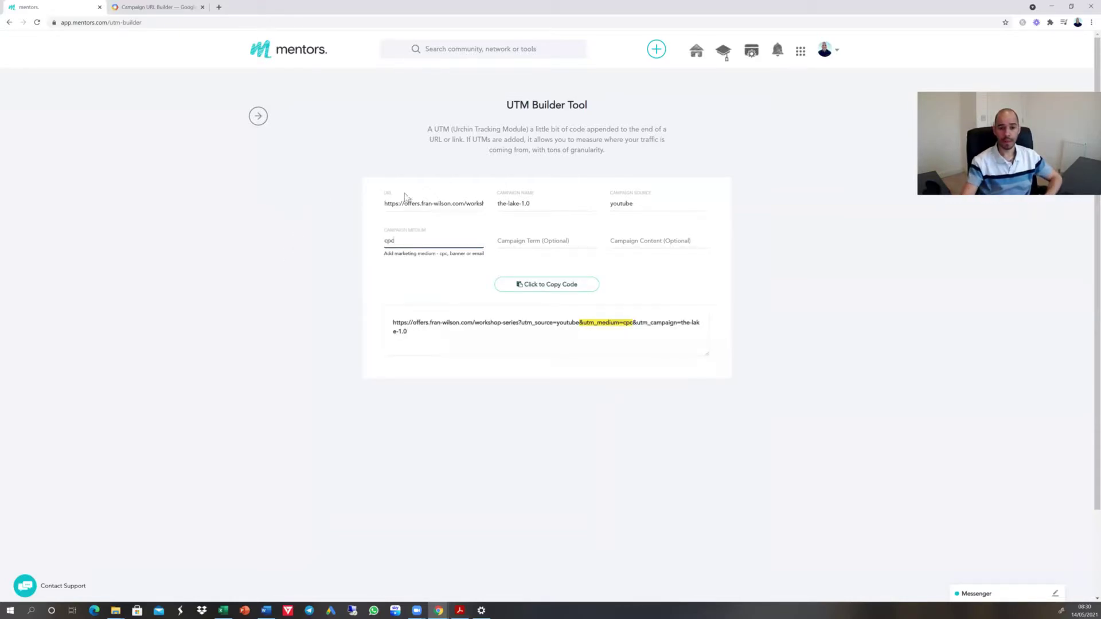
click(523, 241)
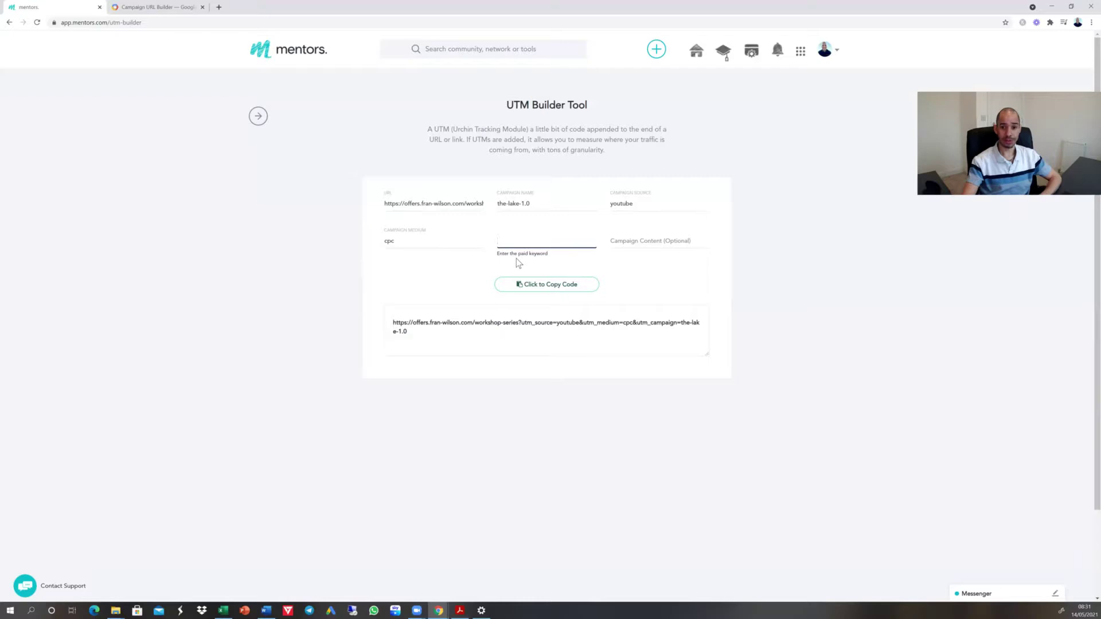
Enter keywords-online-business as the campaign term.
text(ke)
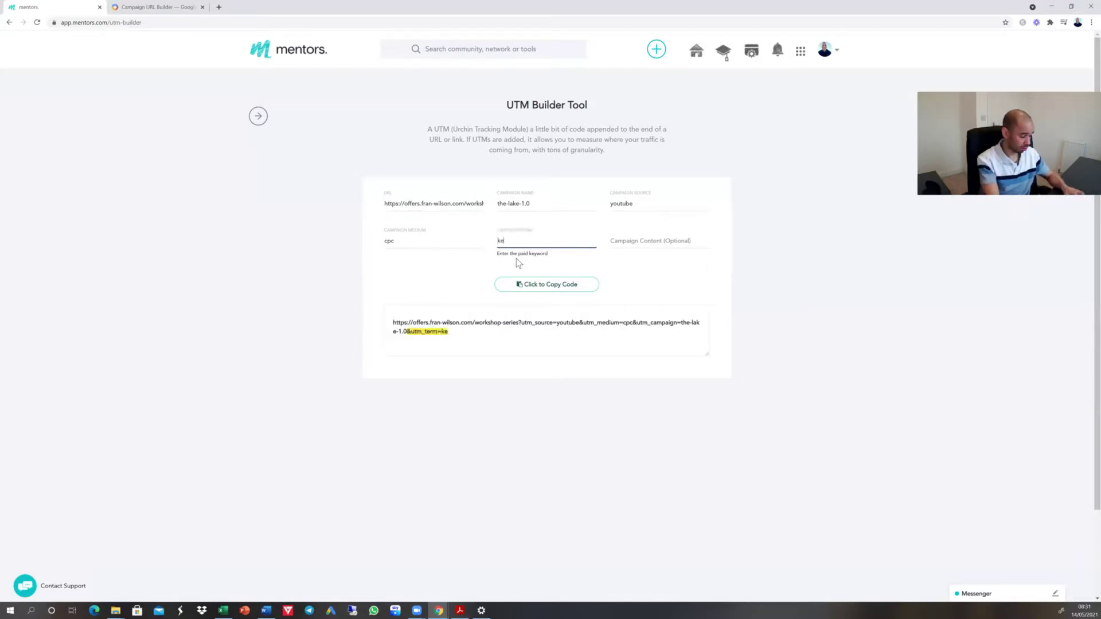
text(ywor)
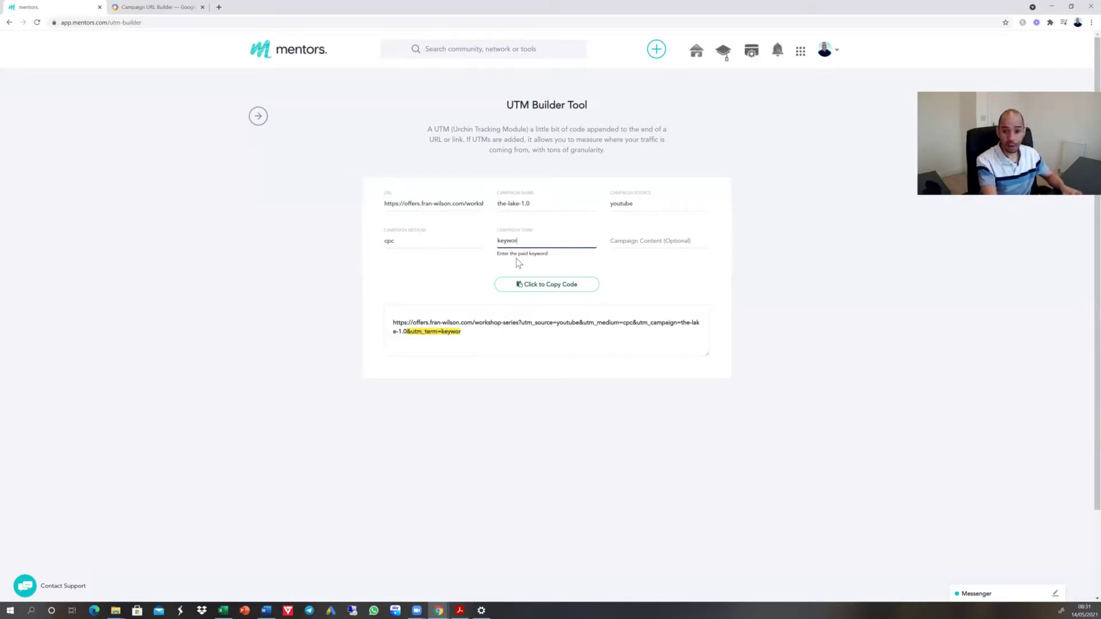
text(ds)
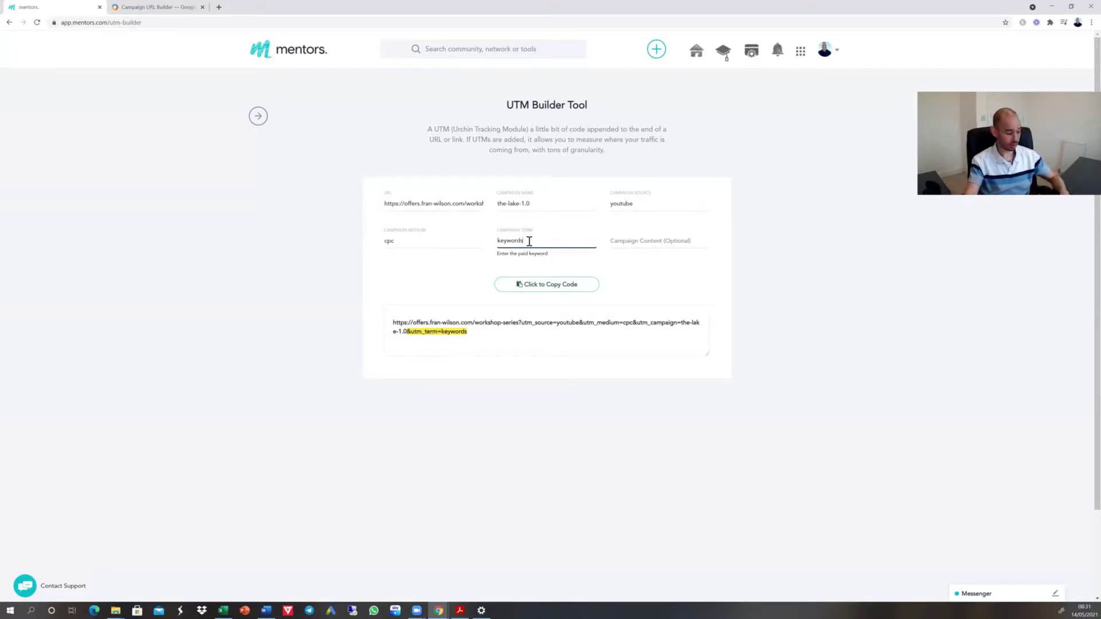
text(-)
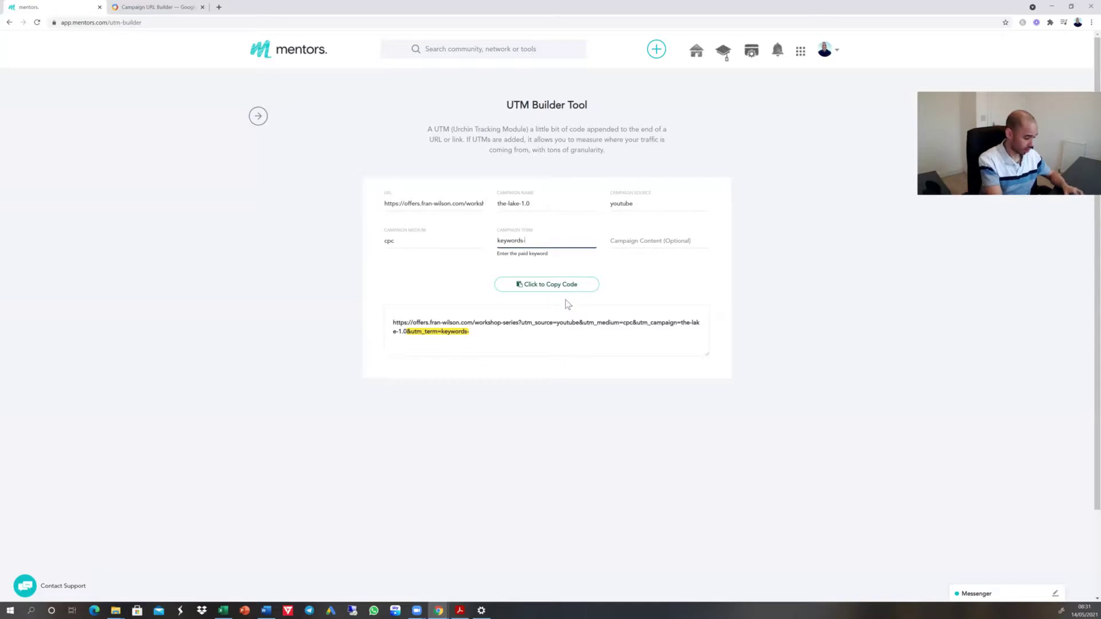
text(online)
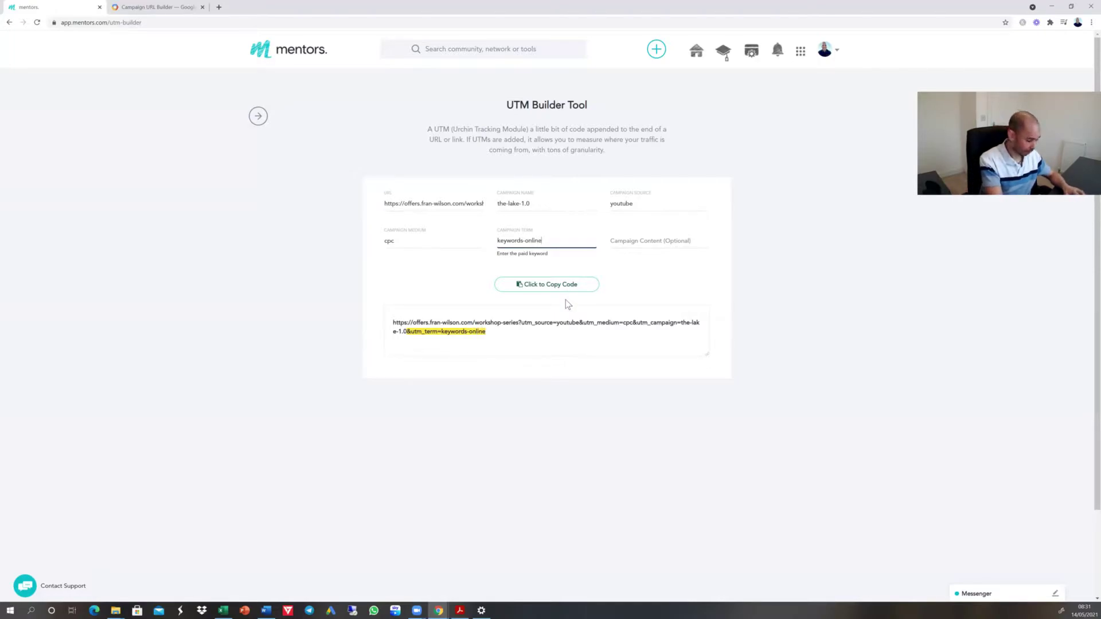
text(-business)
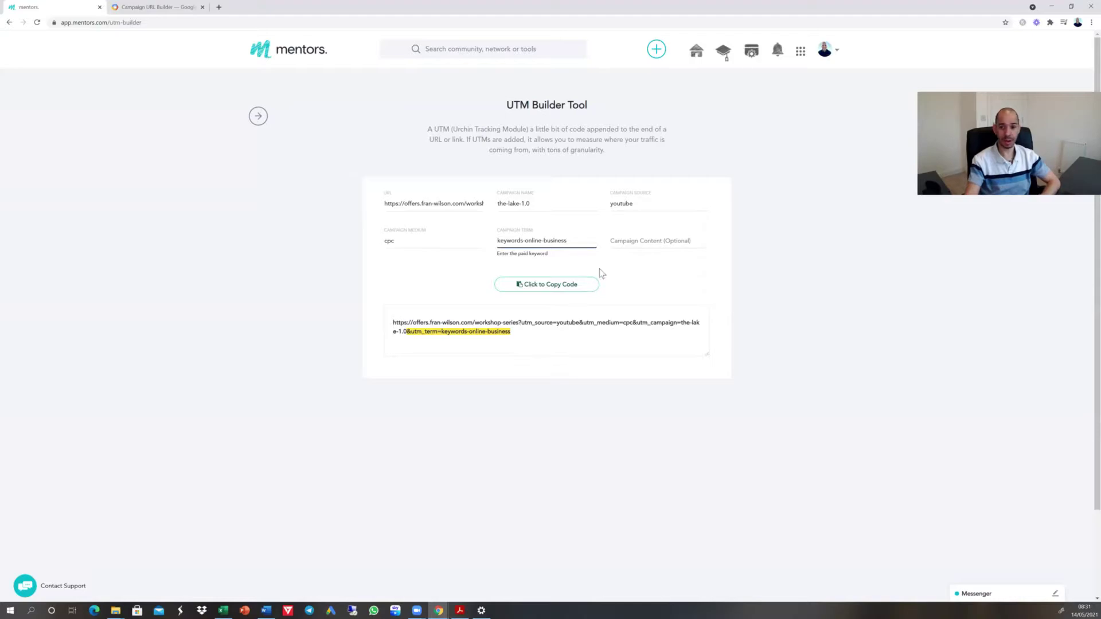
click(635, 243)
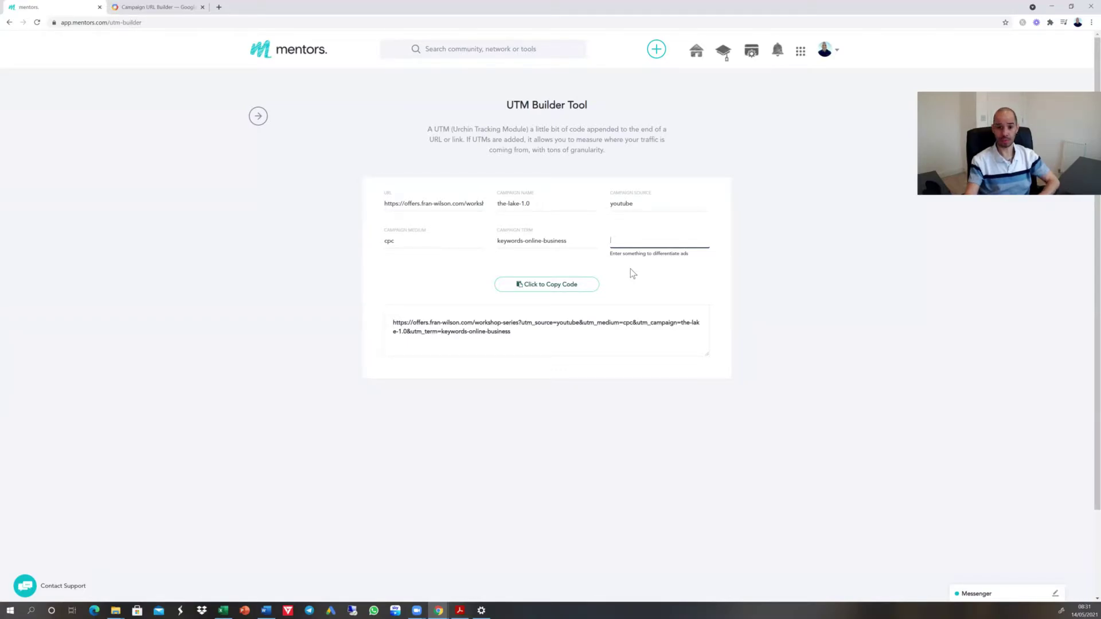
Type the-lake into the Campaign Content field.
text(the)
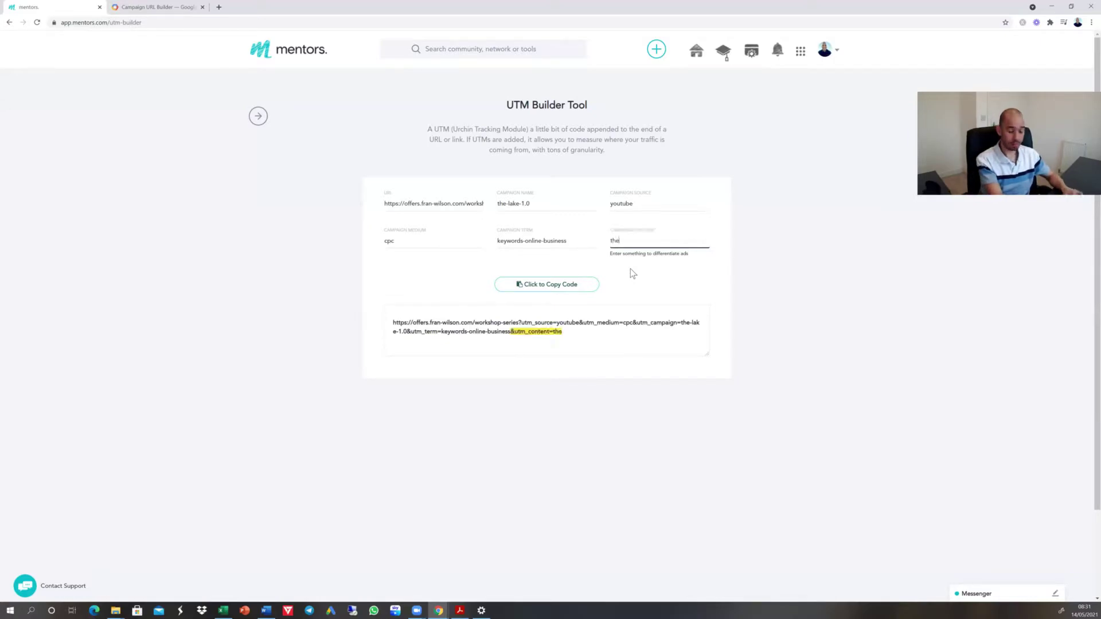
text(-lak)
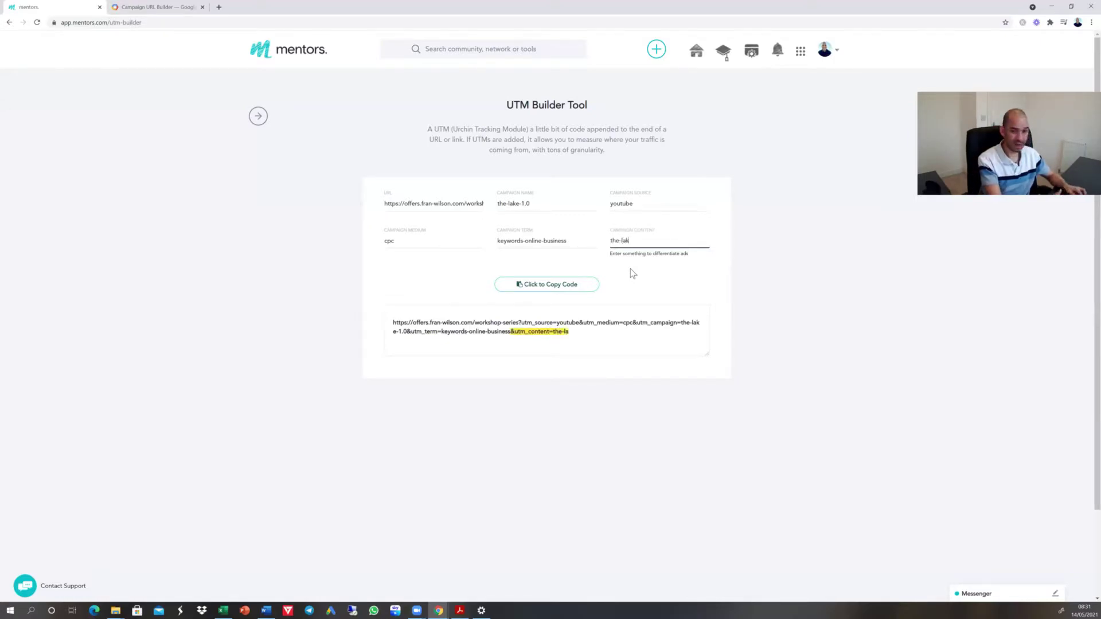
text(e)
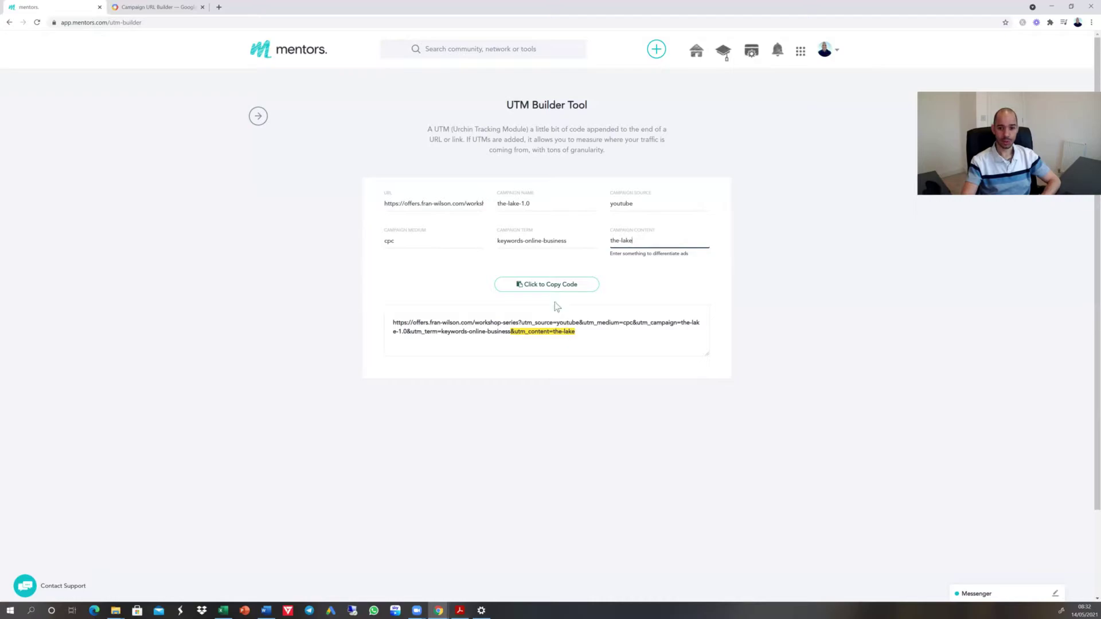
Copy the tracking URL ending utm_content=the-lake and dismiss the clipboard confirmation.
click(550, 286)
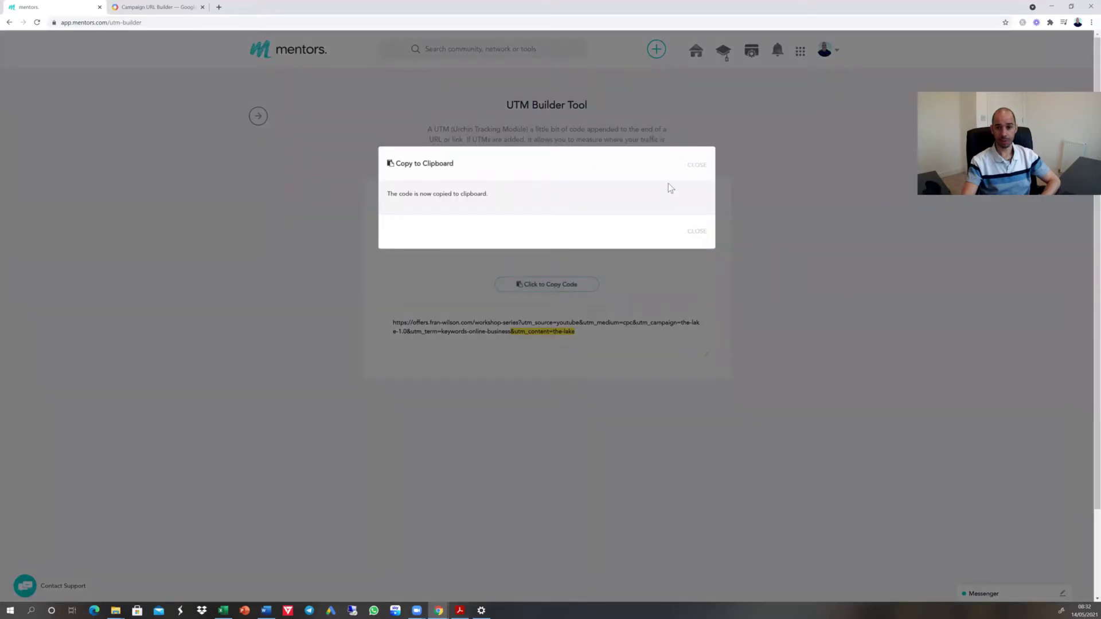
click(694, 167)
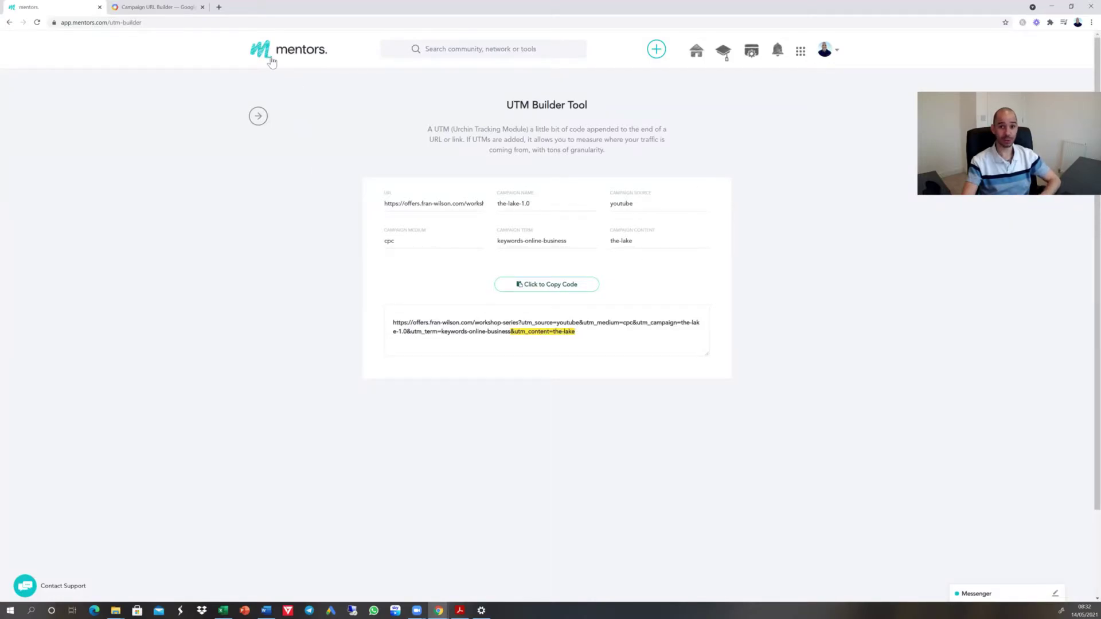
Paste the copied tracking URL into a new Chrome tab's address bar.
click(221, 7)
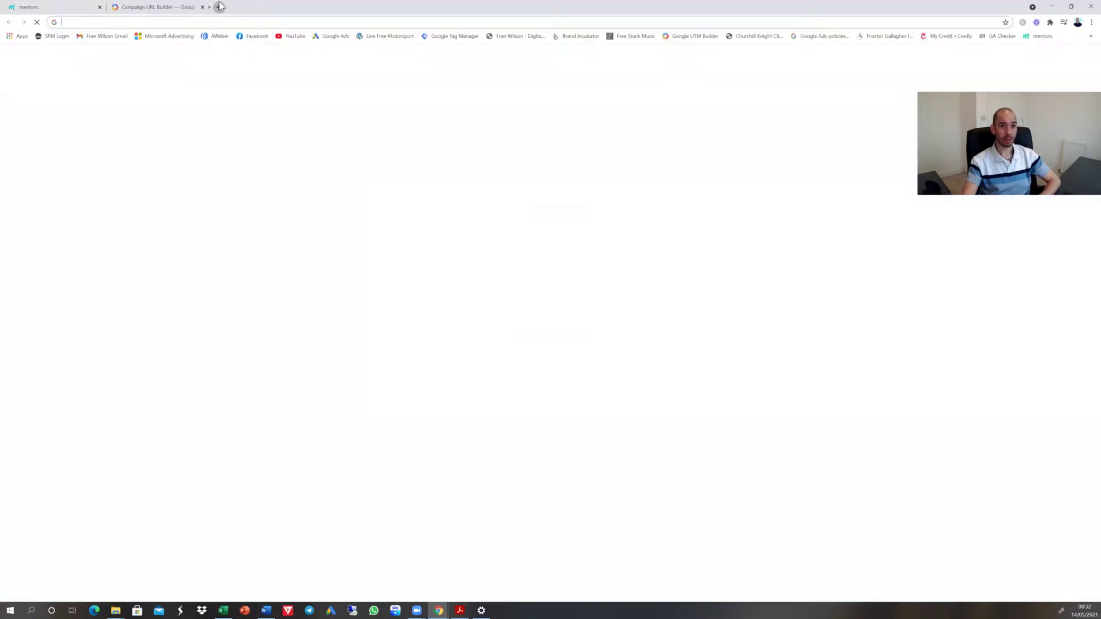
click(226, 22)
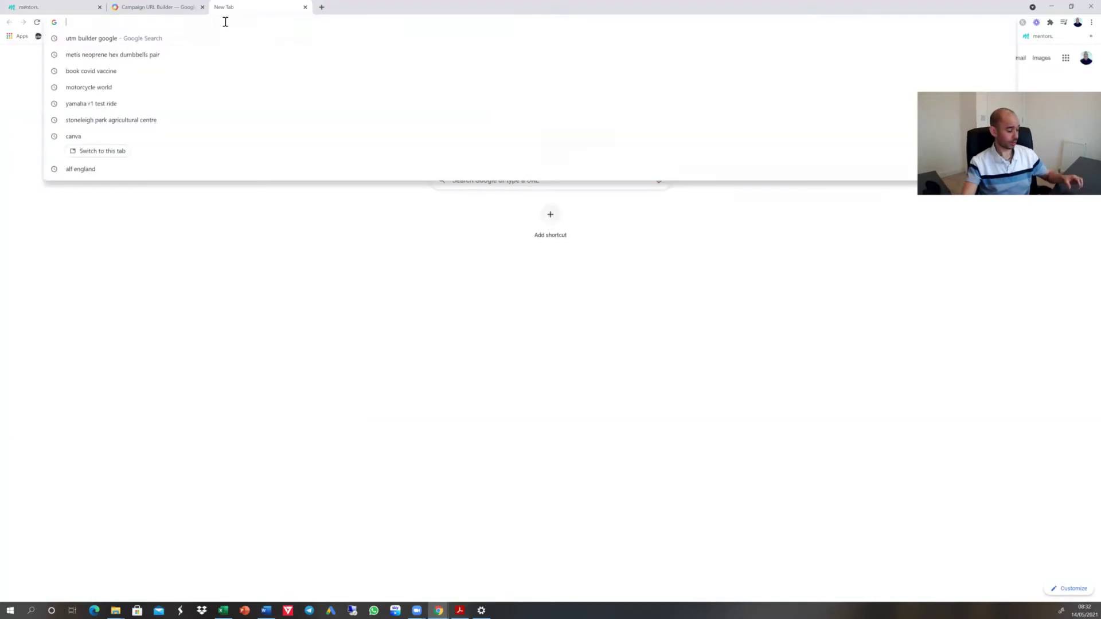
key(ctrl+v)
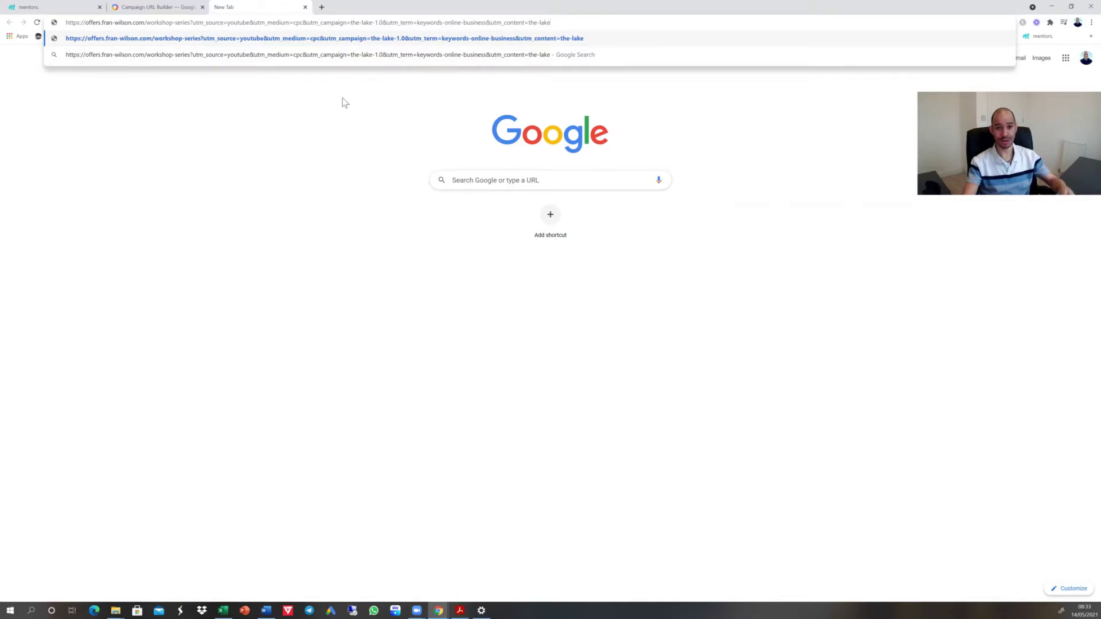
Load the tagged Free Workshops page, then go to the Campaign URL Builder tab.
key(Return)
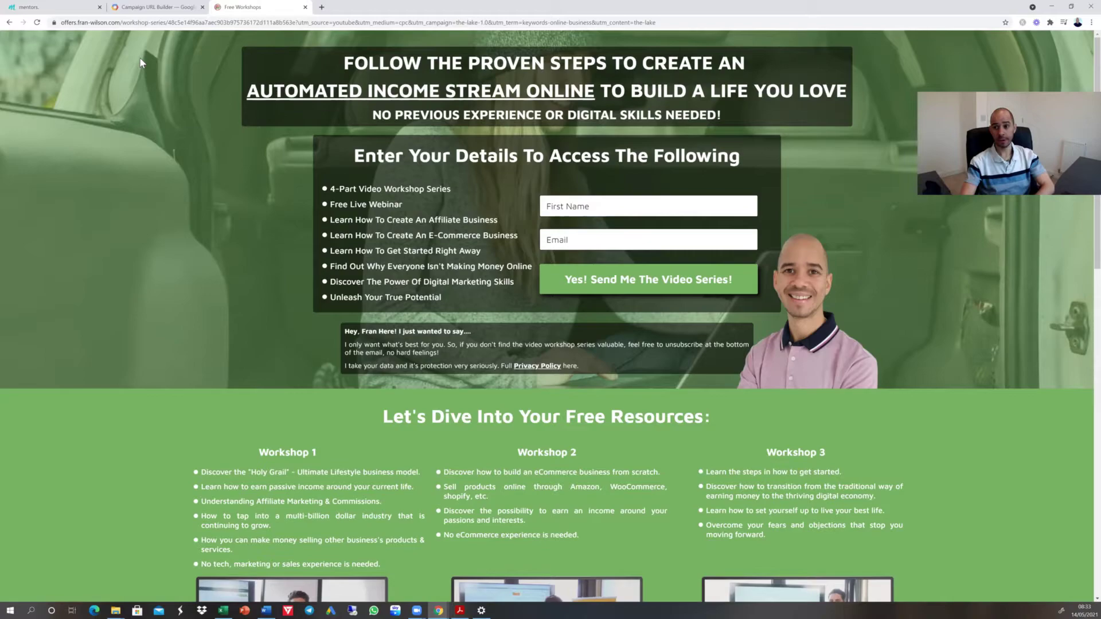
click(152, 7)
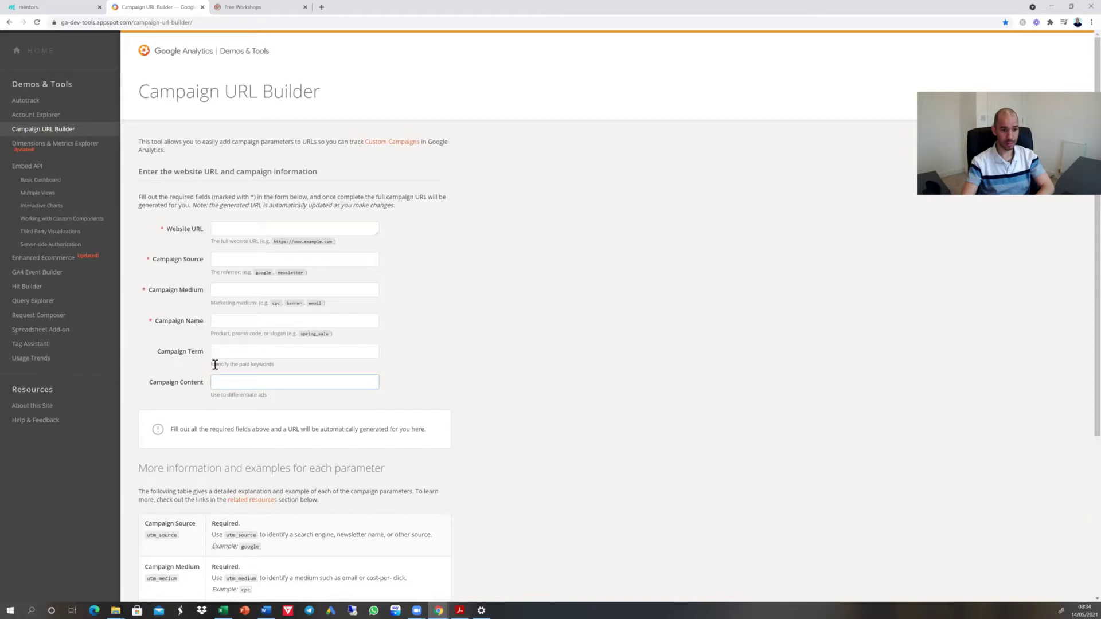
Select the whole landing-page URL in the Mentors UTM Builder's URL field.
scroll(219, 360, down, 1)
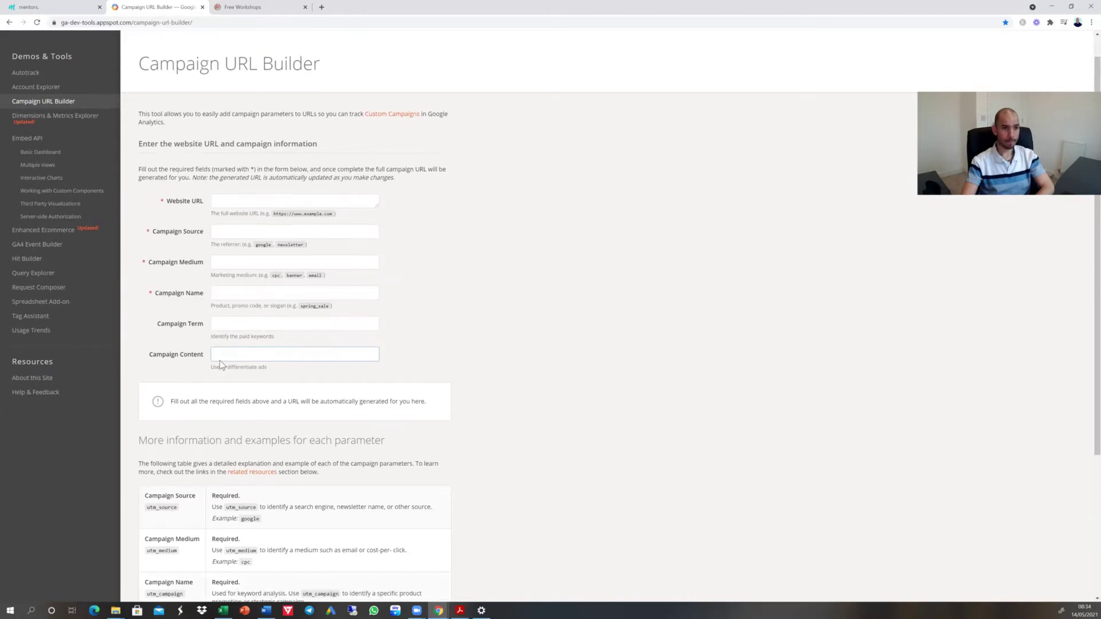
scroll(219, 360, up, 1)
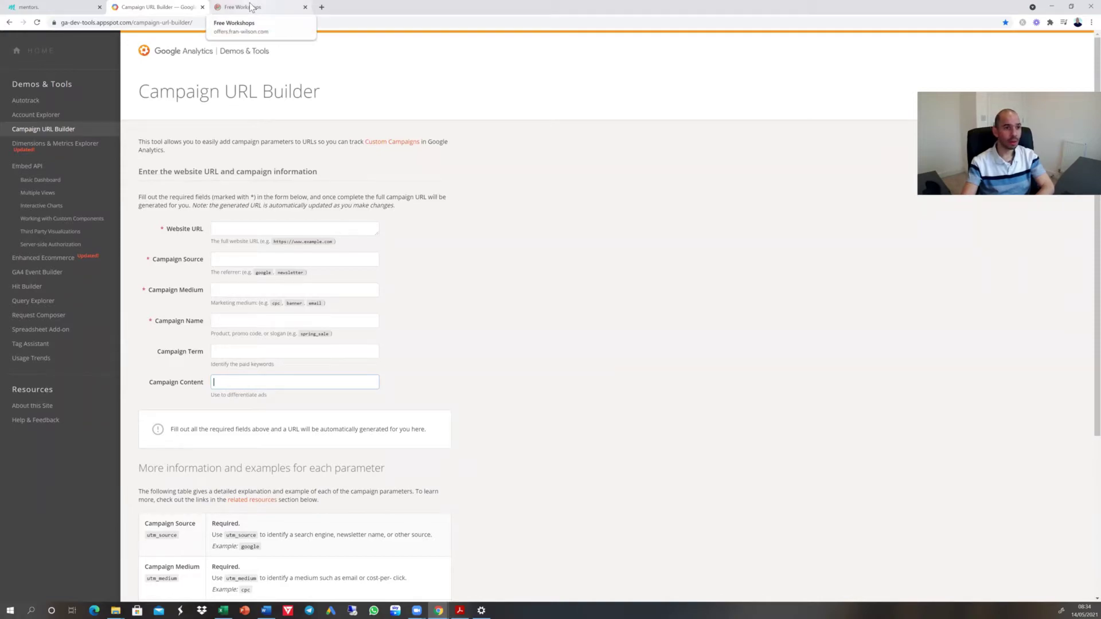
click(86, 7)
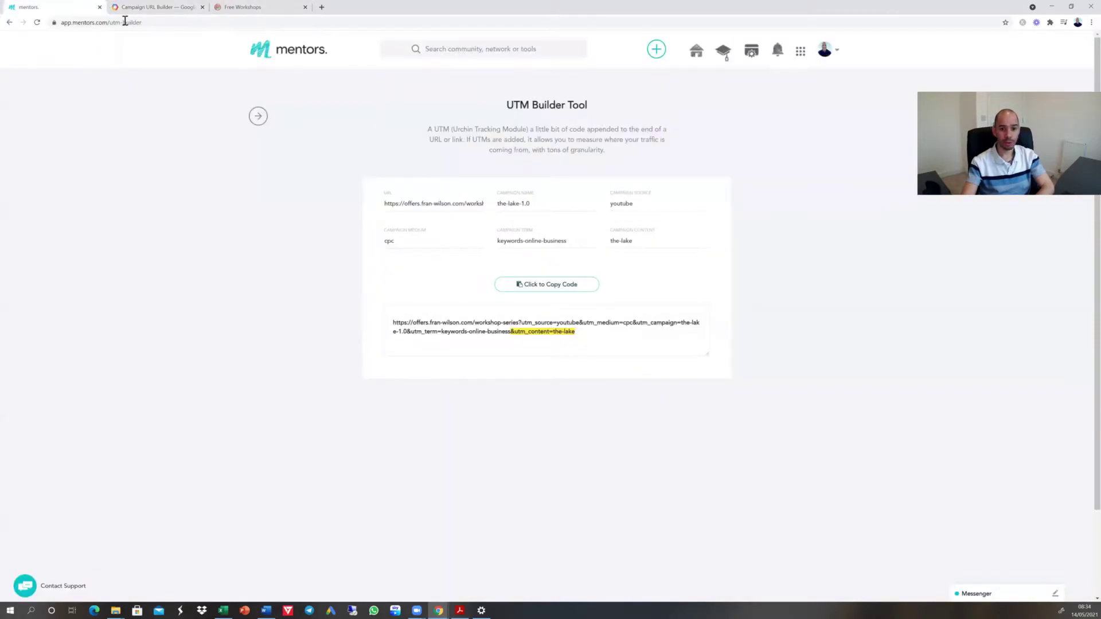
click(385, 204)
drag(385, 206, 504, 207)
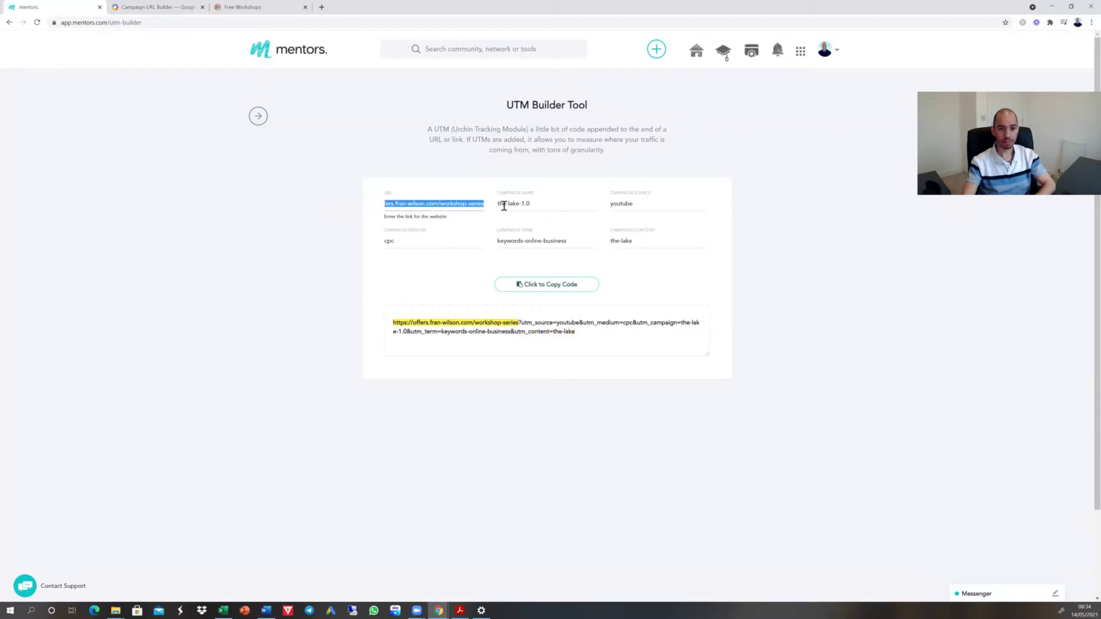
Fill Campaign URL Builder with the workshop-series URL, source youtube and medium cpc.
click(182, 7)
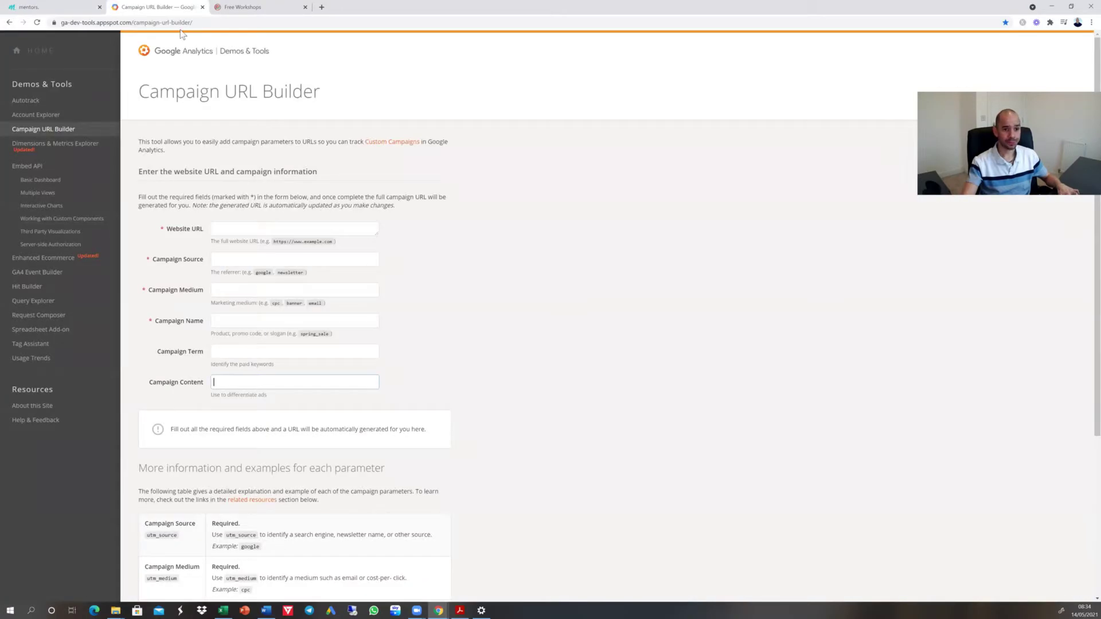
click(229, 227)
key(ctrl+v)
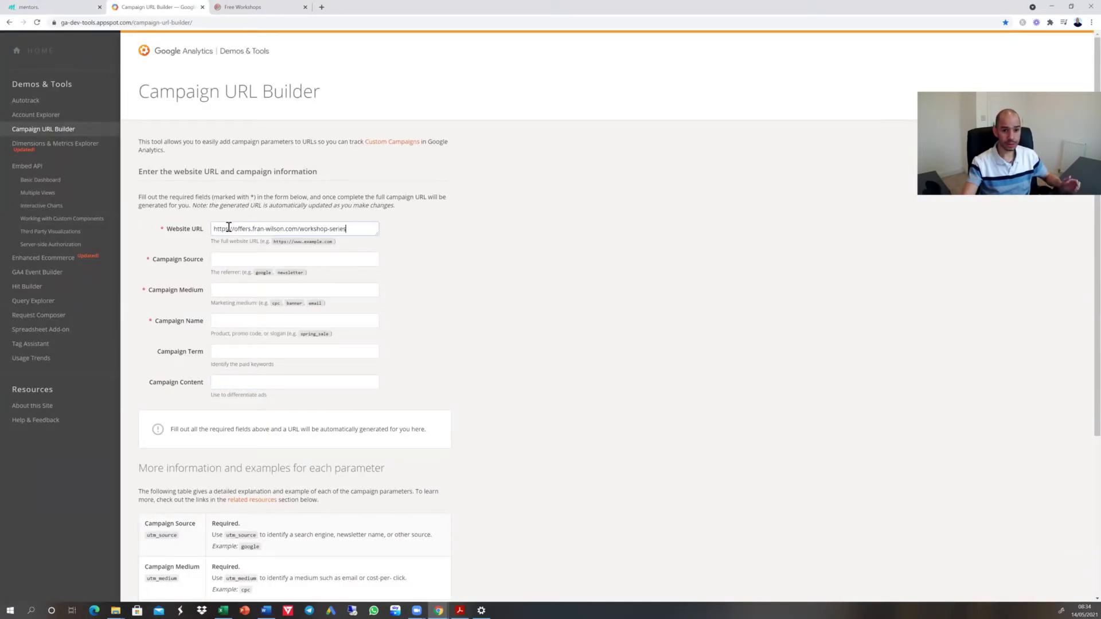
click(229, 262)
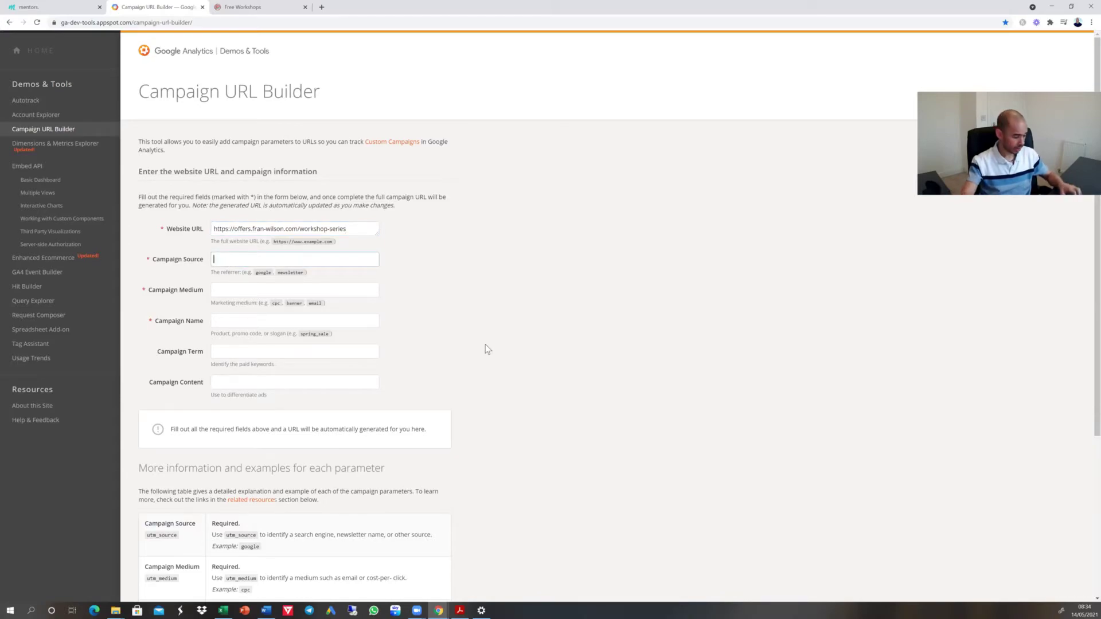
text(youtu)
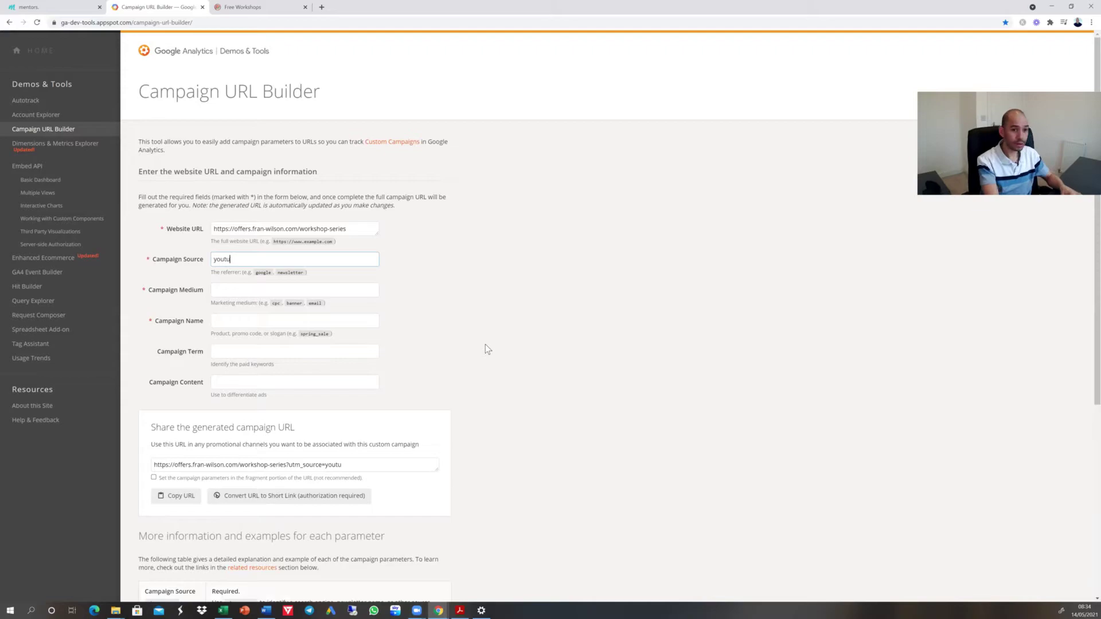
text(be)
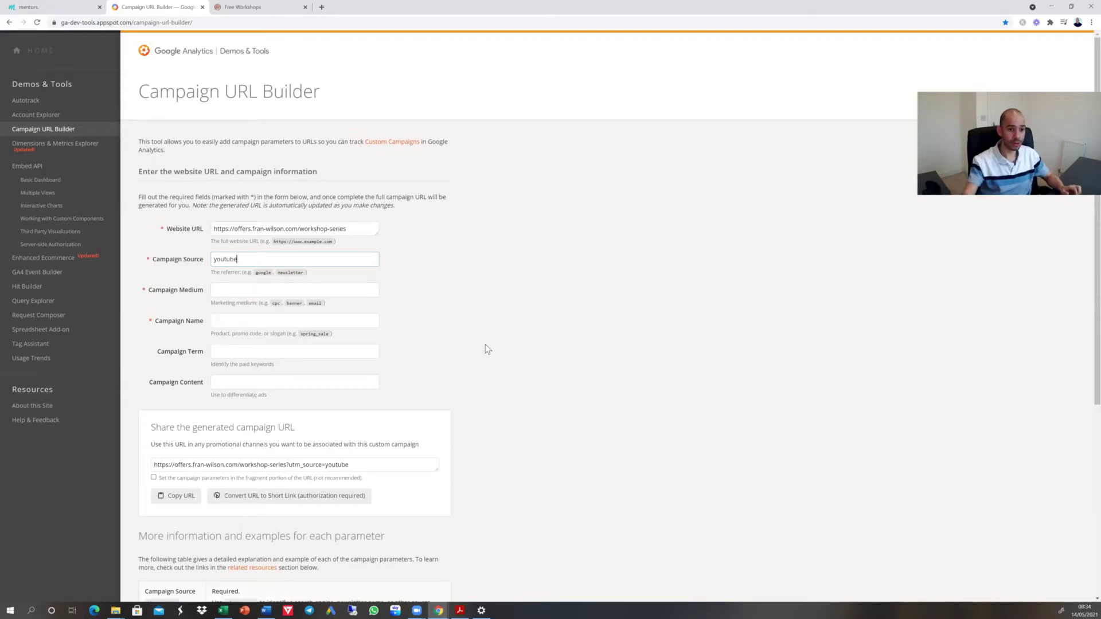
click(266, 289)
text(cpc)
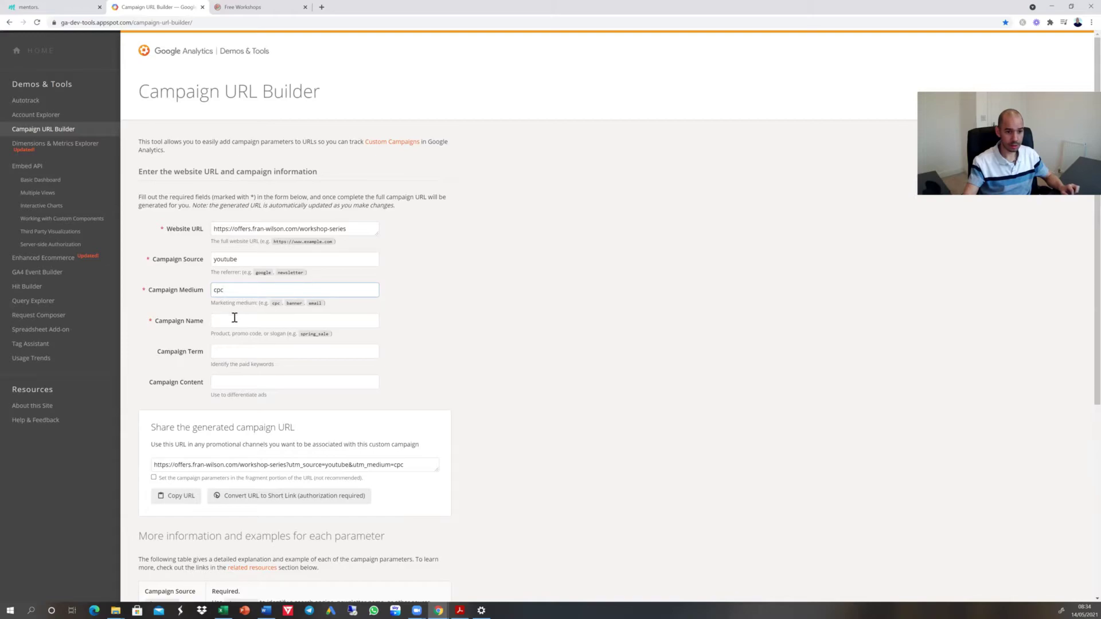
click(376, 319)
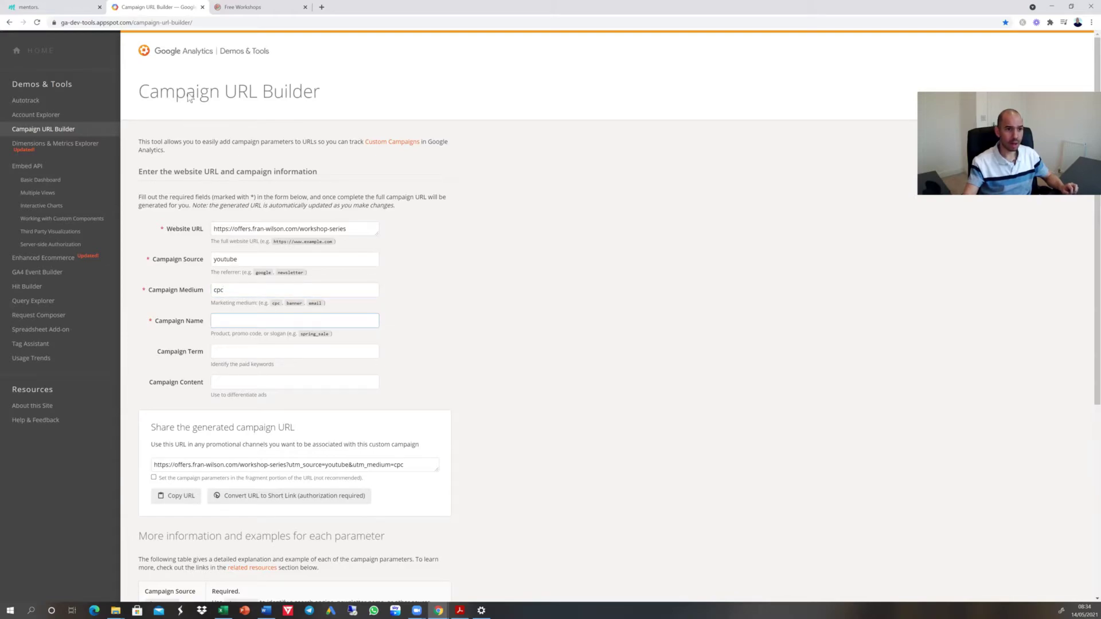
click(73, 6)
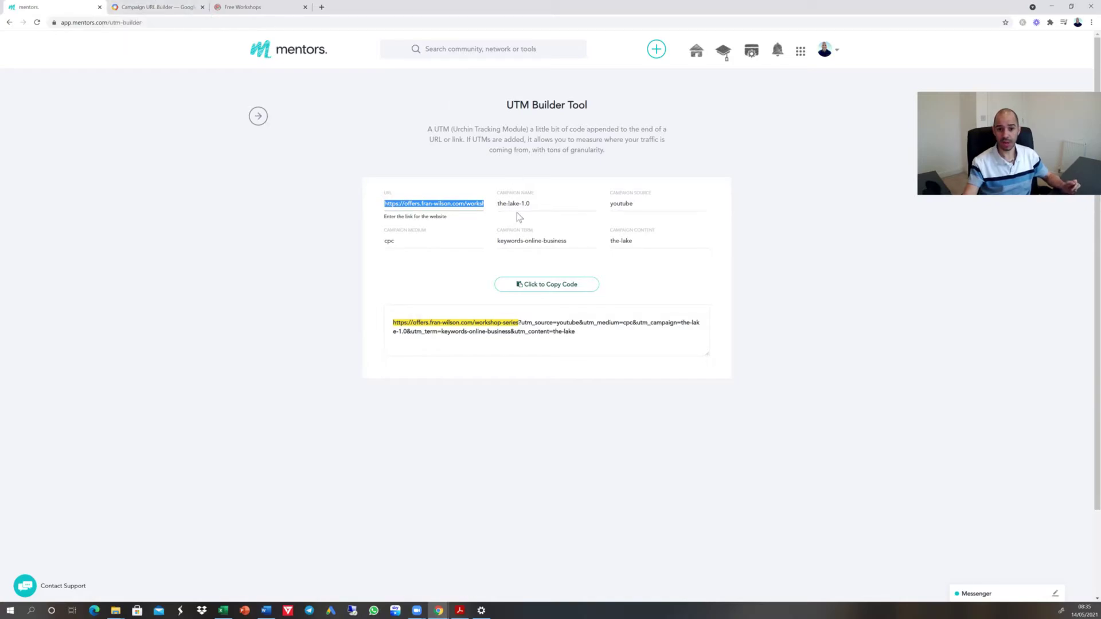
Back in the Campaign URL Builder, enter campaign name the-lake-1.1, term keywords-motivation and content the-lake.
click(155, 7)
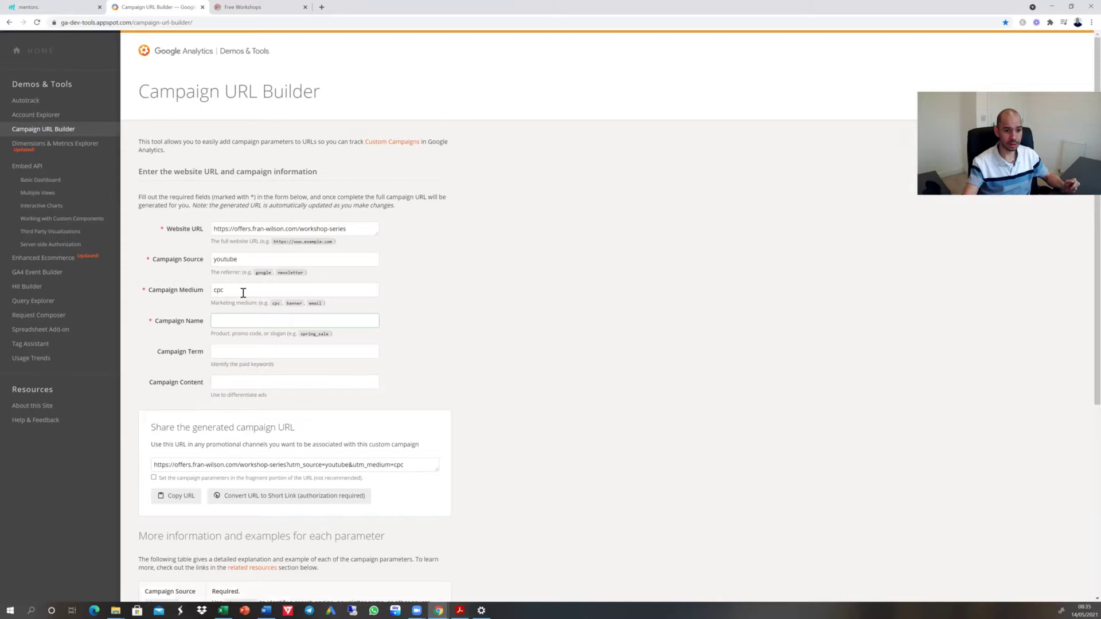
text(the)
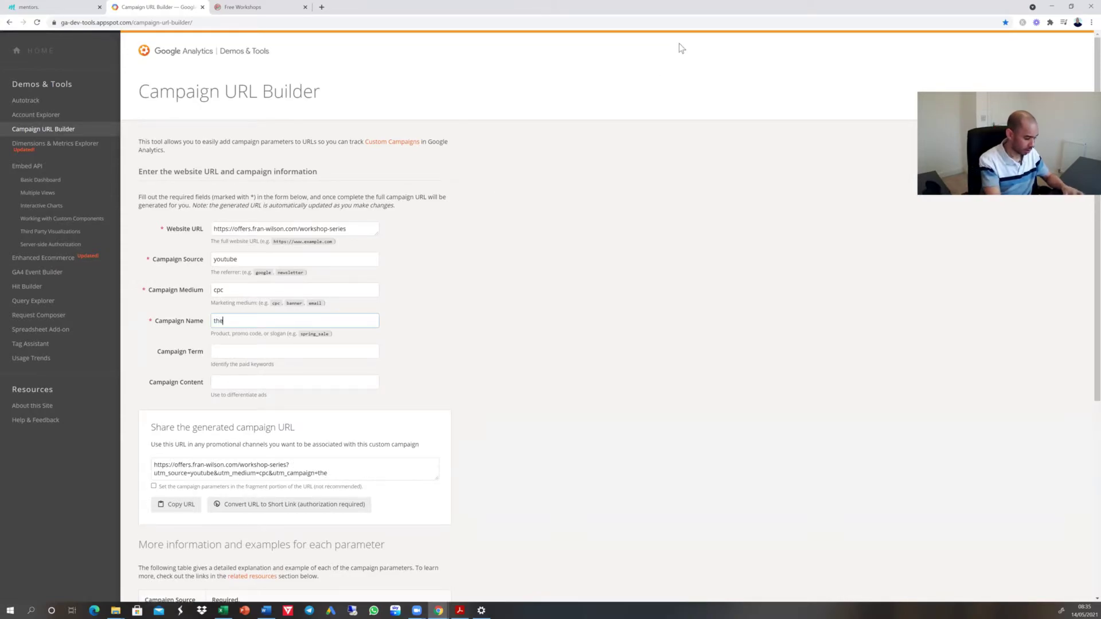
text(-lake-1.1)
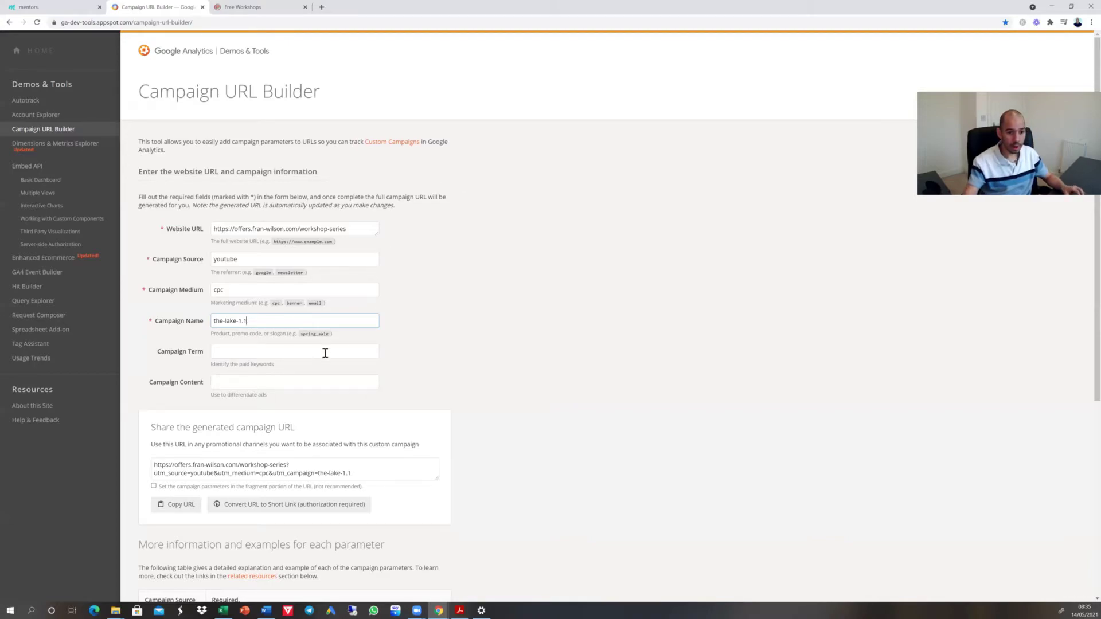
key(Tab)
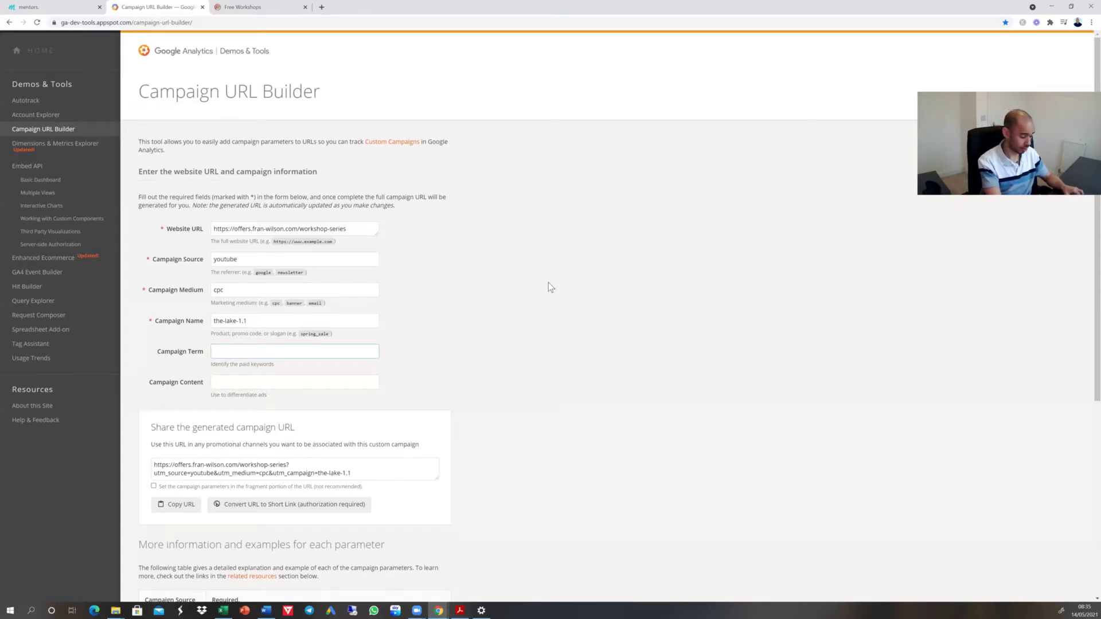
text(k)
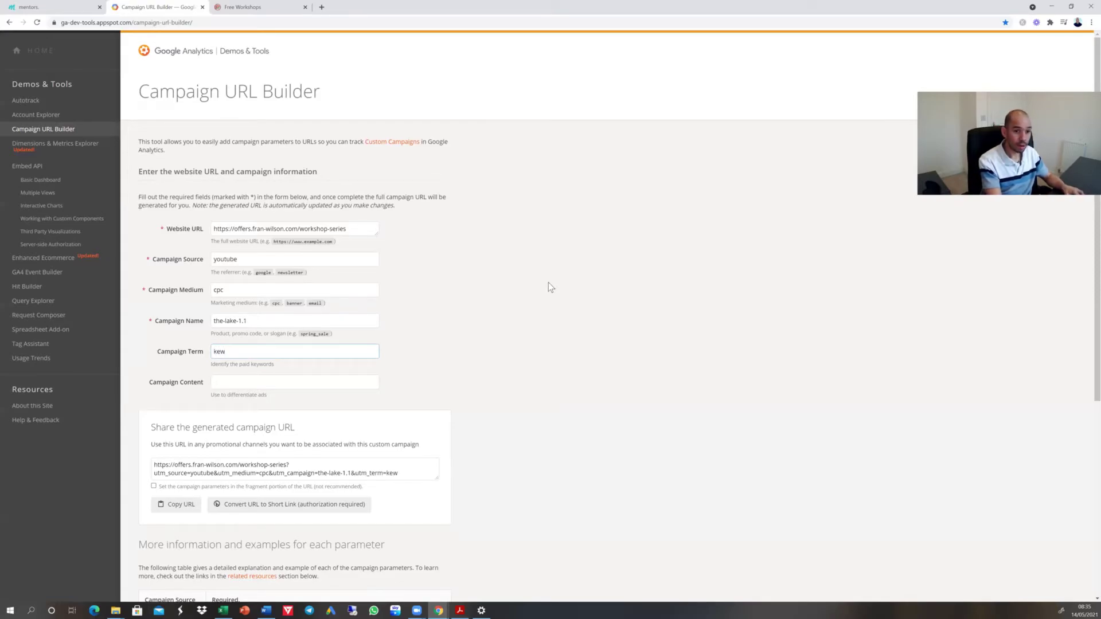
text(eywo)
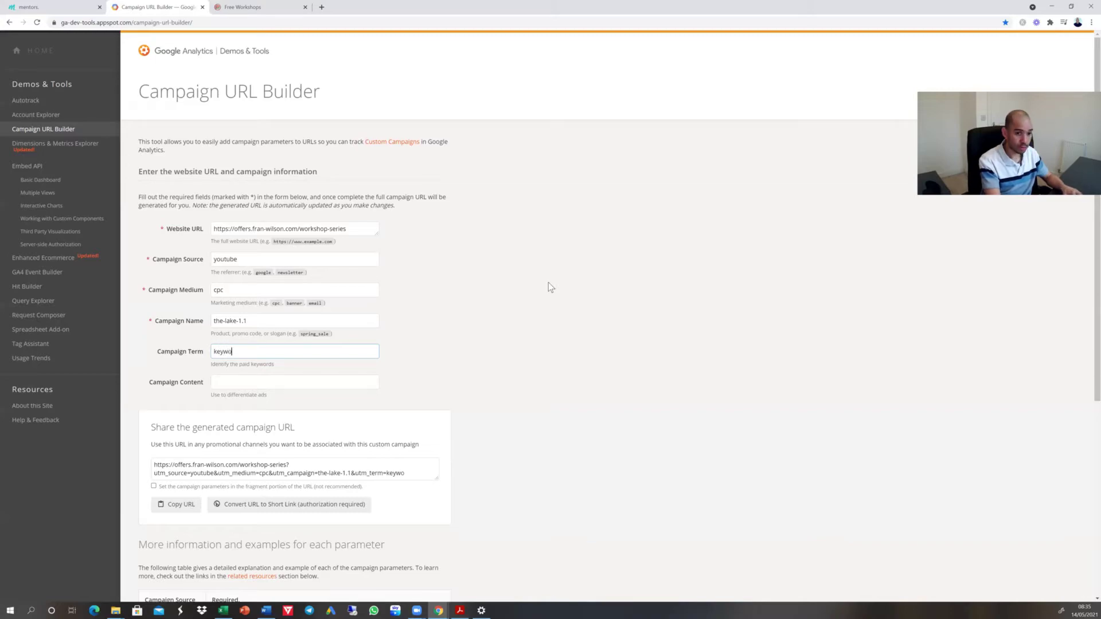
text(dsds)
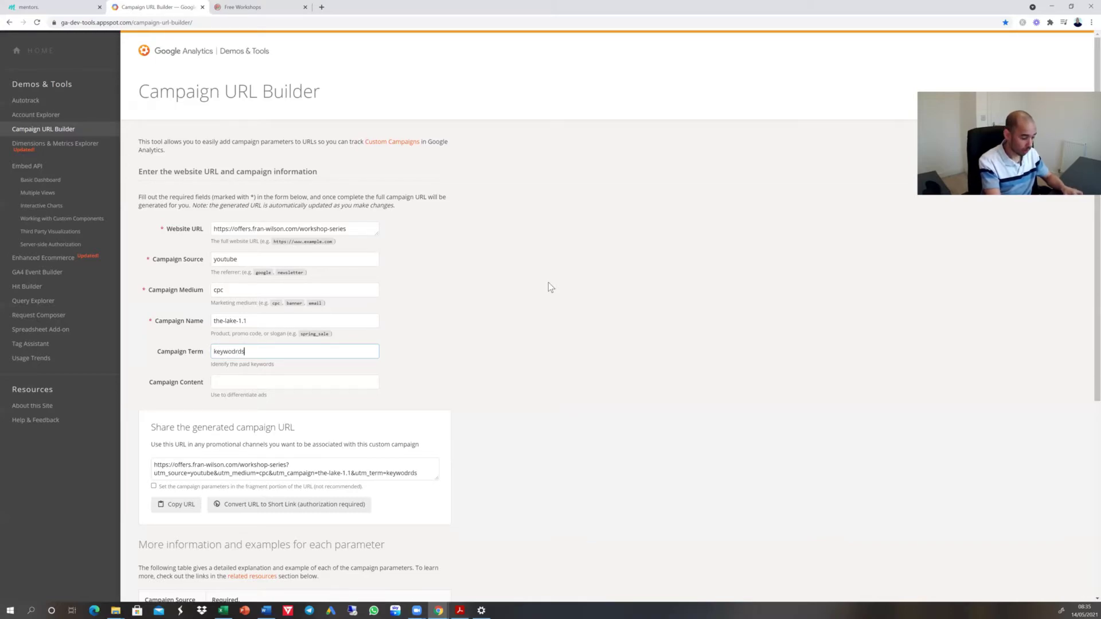
key(BackSpace)
key(BackSpace)
key(BackSpace)
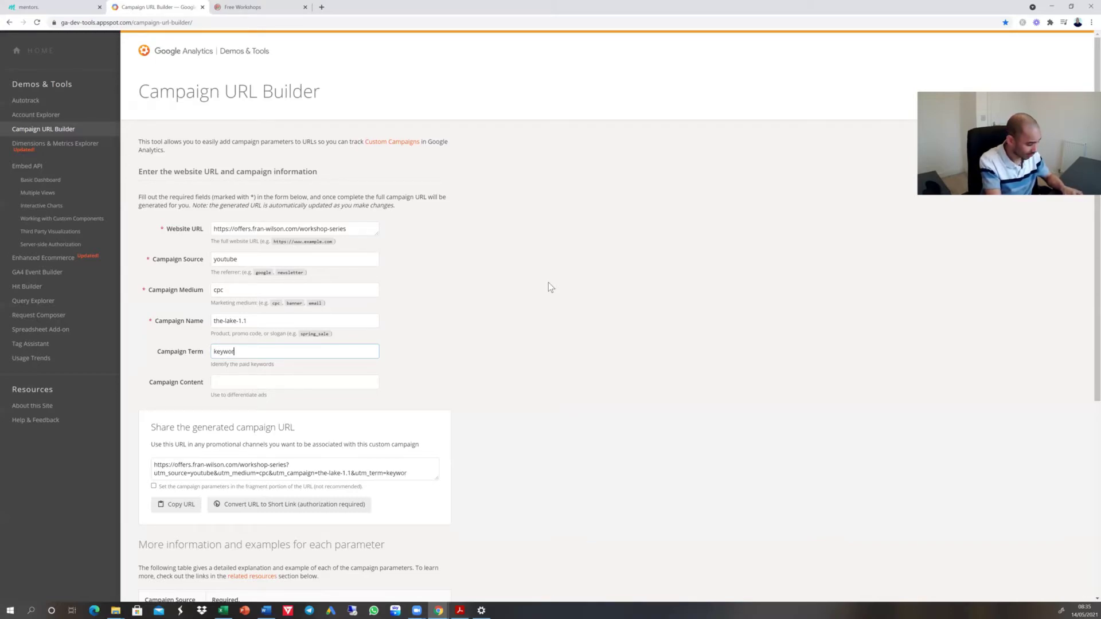
text(ds-)
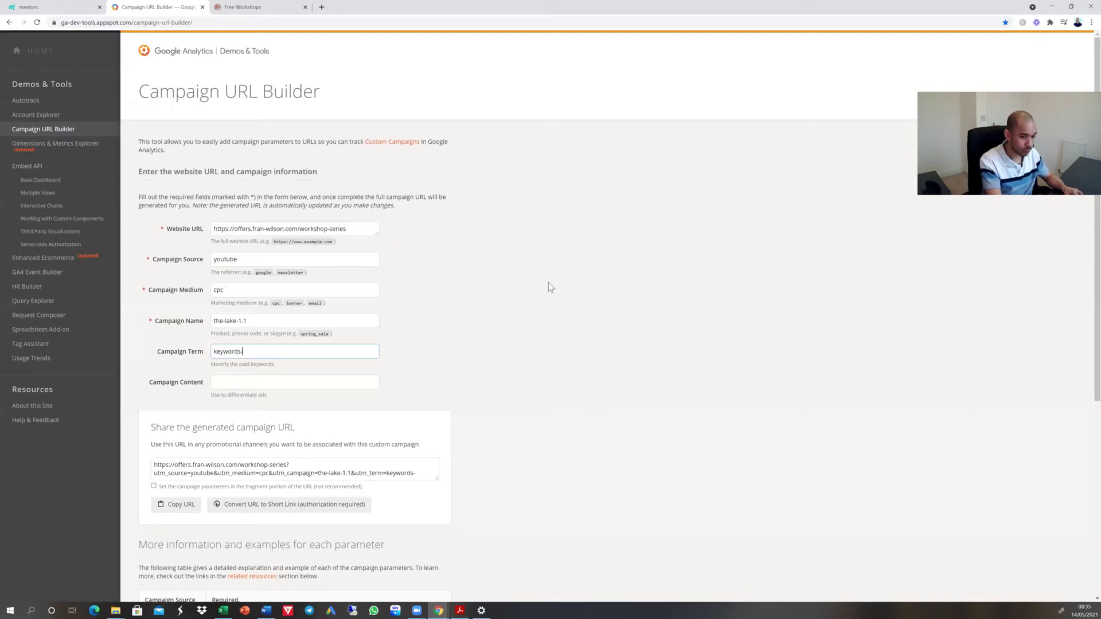
text(m)
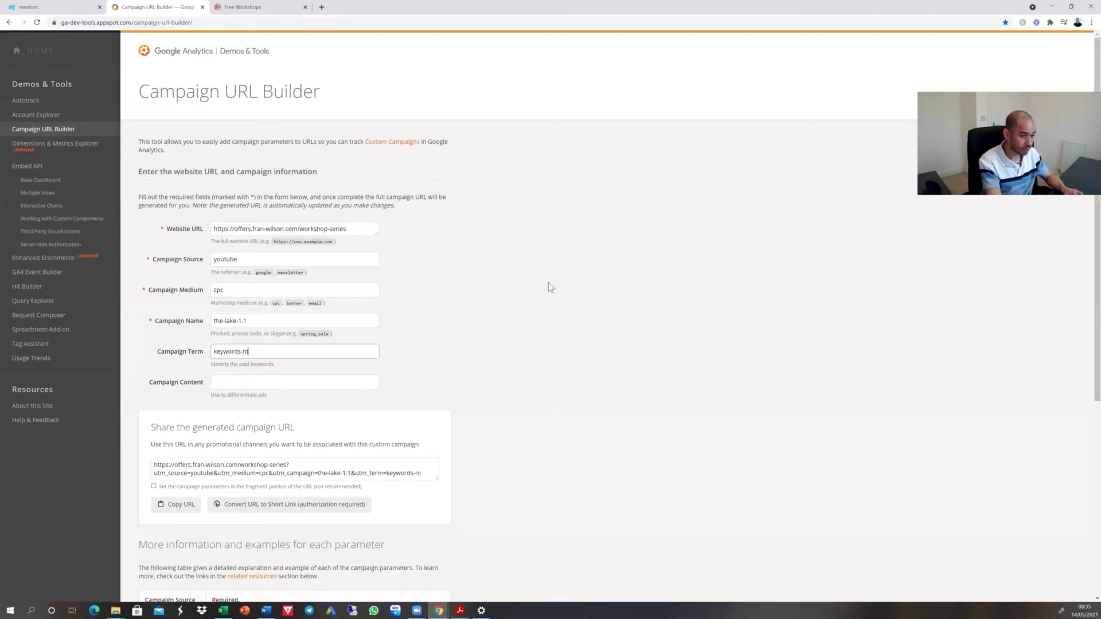
text(otivation)
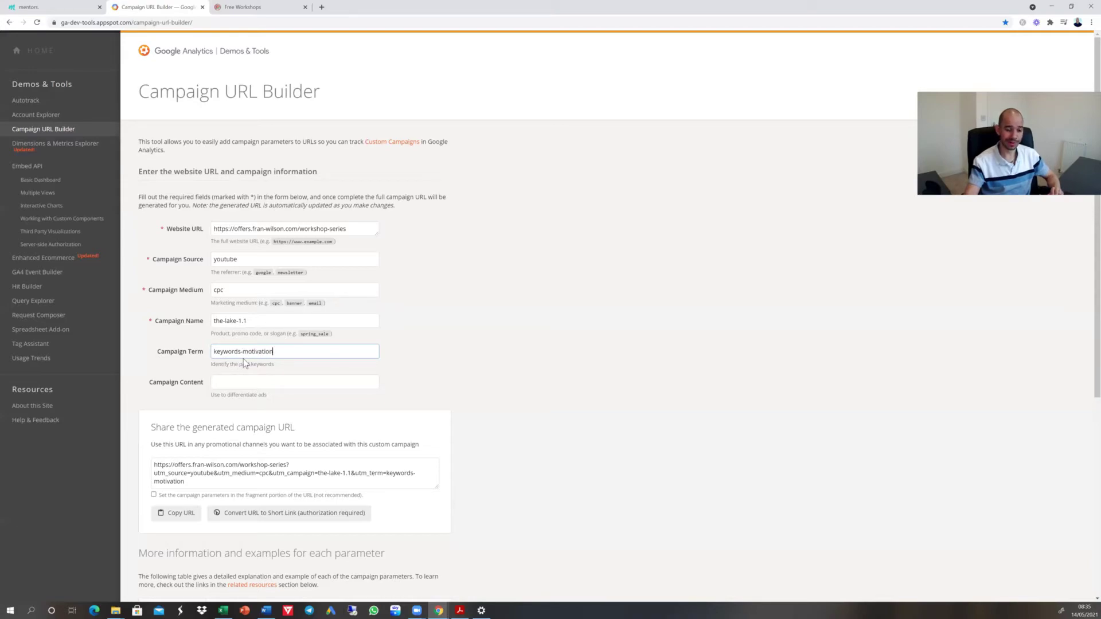
click(240, 385)
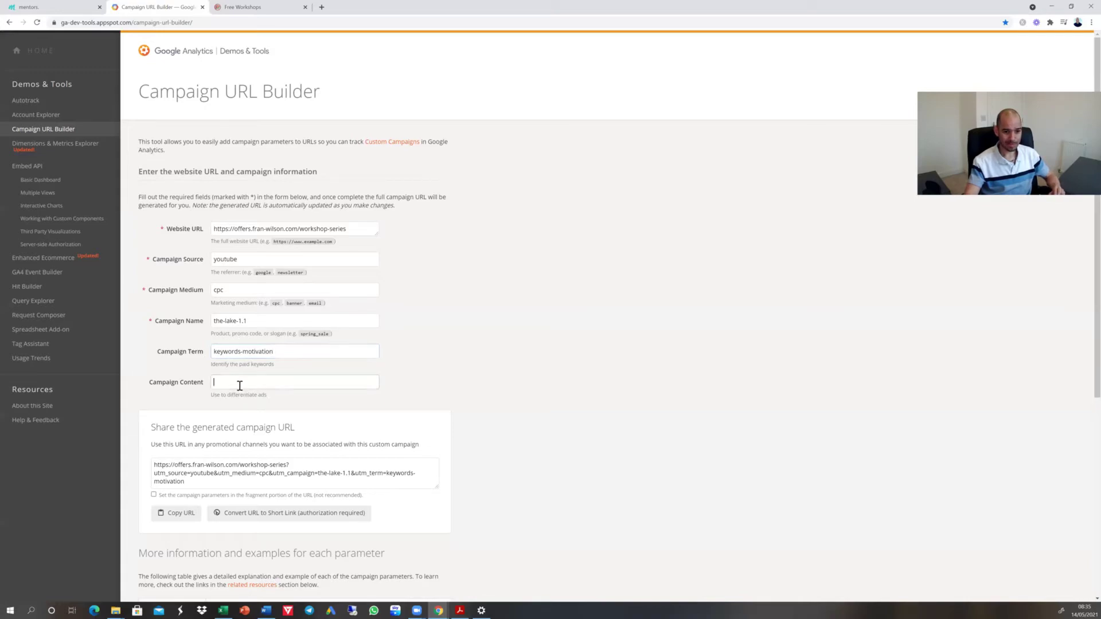
text(the-lake)
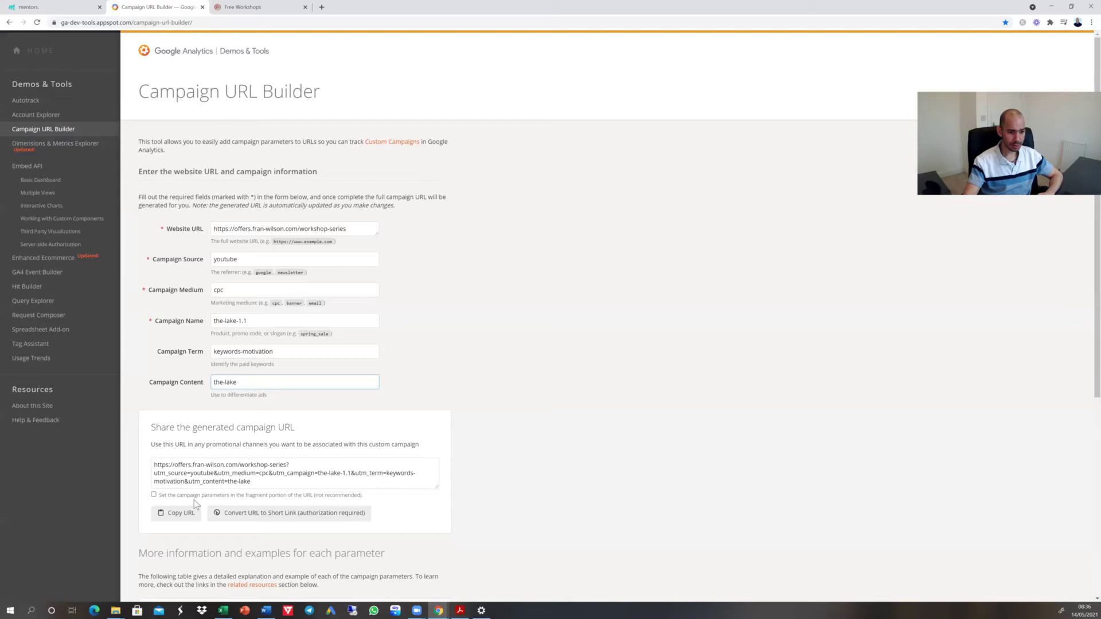
Copy the generated campaign URL and paste it into a new Chrome tab's address bar.
click(183, 519)
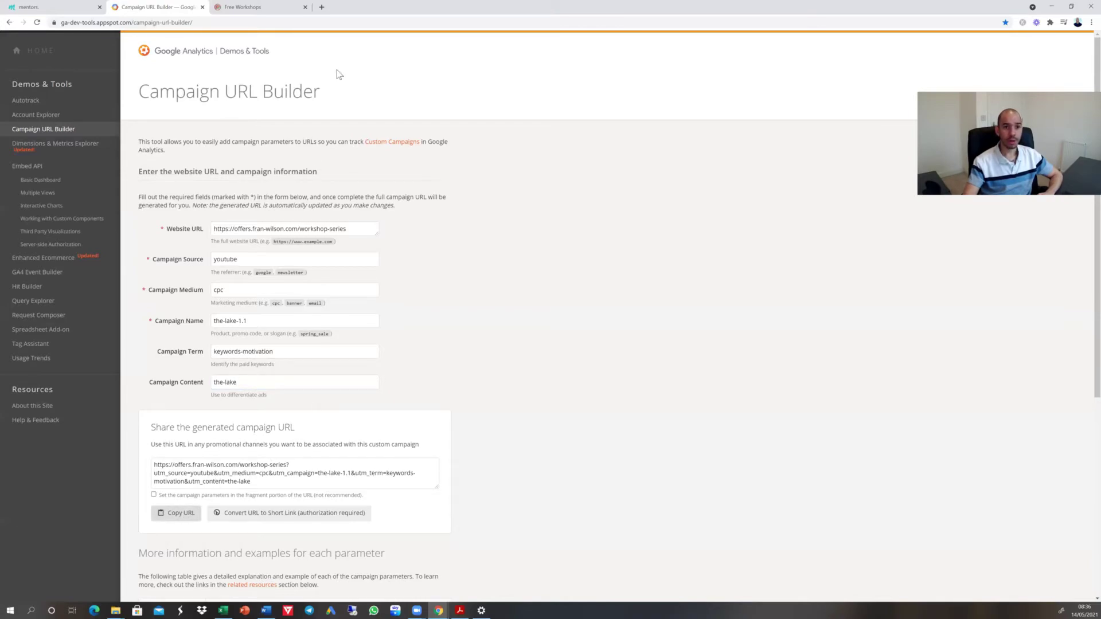
click(322, 7)
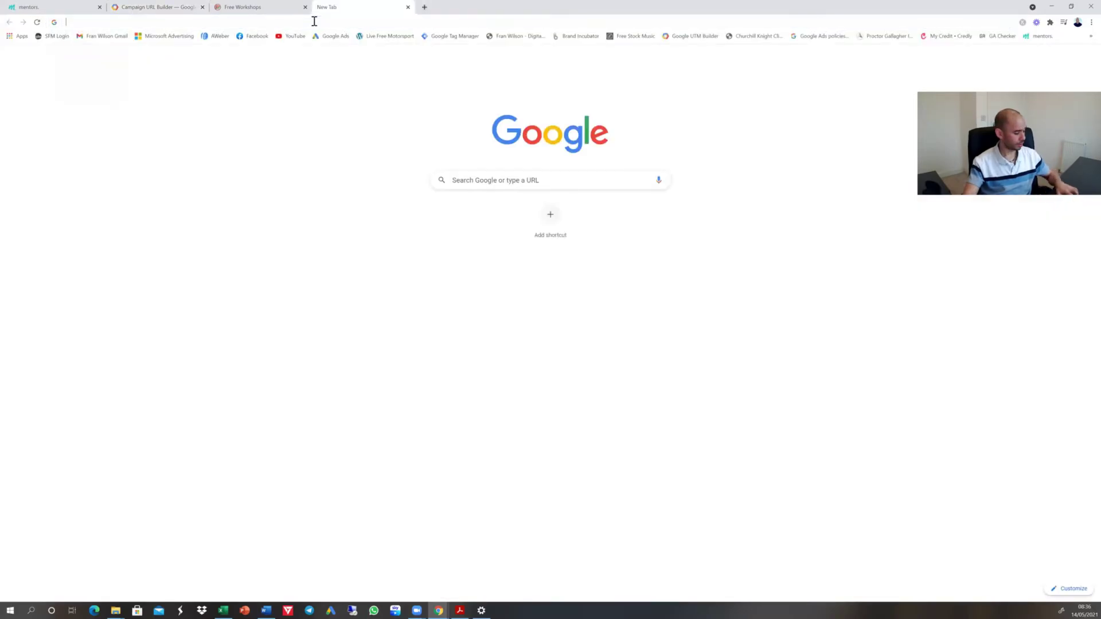
click(314, 21)
text(https://offers.fran-wilson.com/workshop-series?utm_source=youtube&utm_medium=cpc&utm_campaign=the-lake-1.1&utm_term=keywords-motivation&utm_content=the-lake)
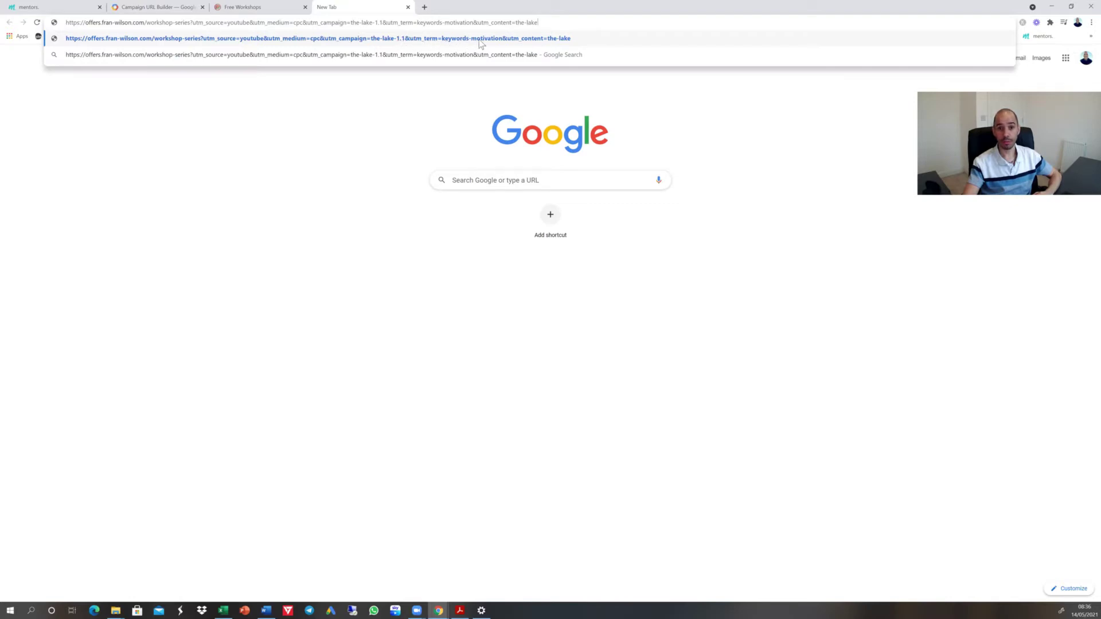
Load the pasted utm_campaign=the-lake-1.1 URL to open the Free Workshops sign-up page.
click(542, 41)
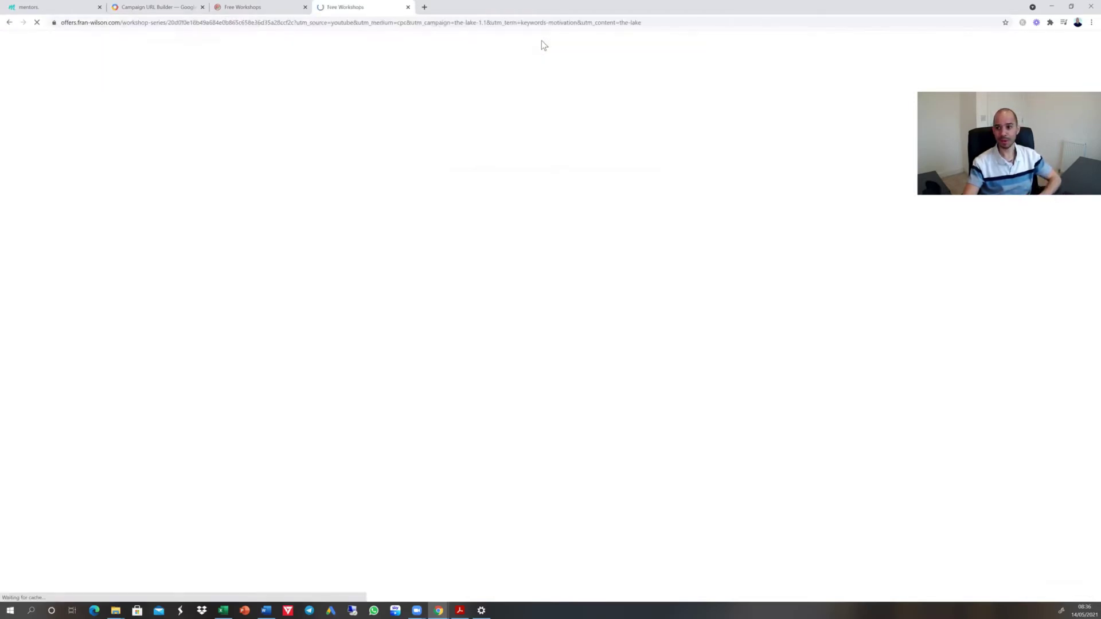